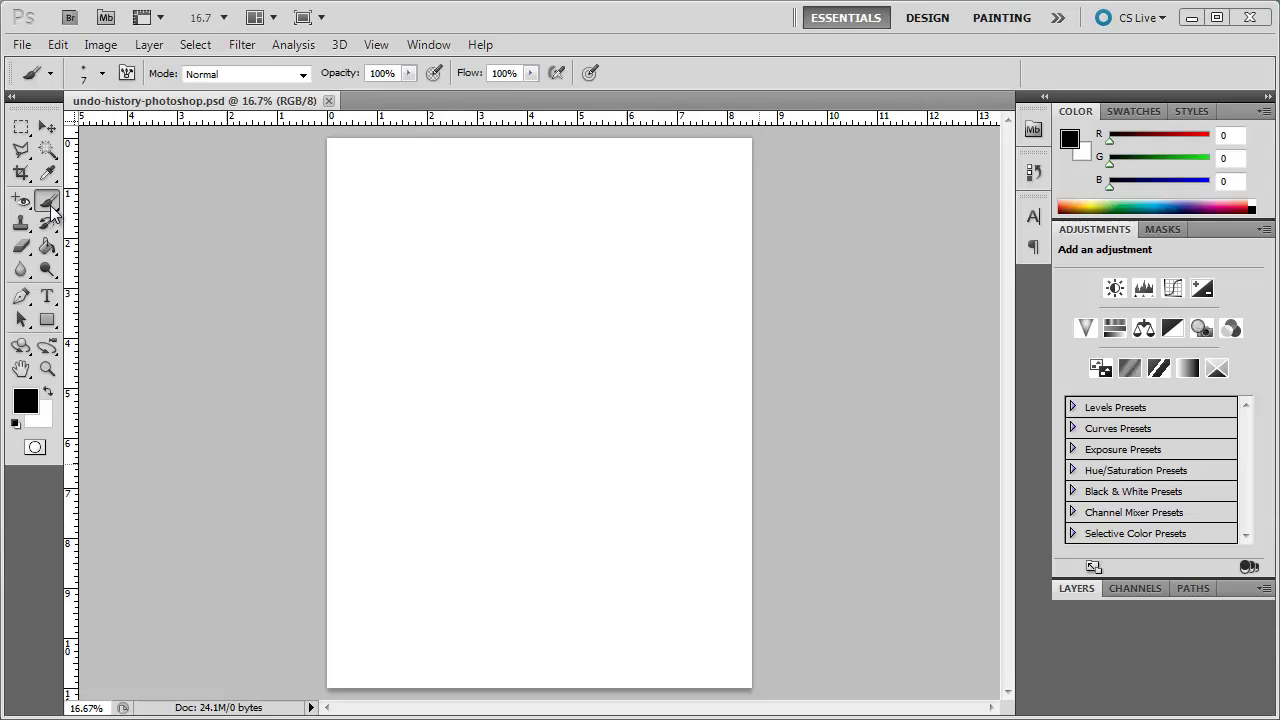
# Paint two short vertical black brush strokes side by side near the canvas's top-left corner
pyautogui.moveTo(372, 168); pyautogui.dragTo(373, 235)
pyautogui.moveTo(400, 173); pyautogui.dragTo(402, 244)
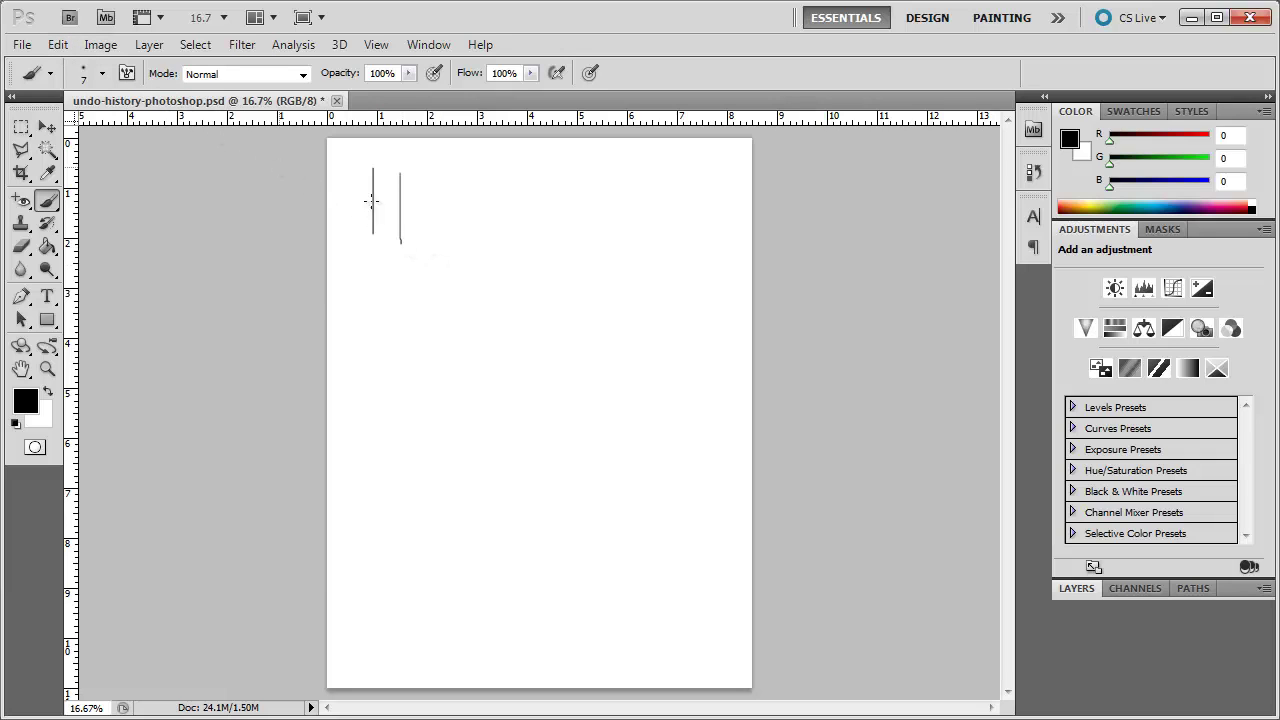
pyautogui.click(57, 44)
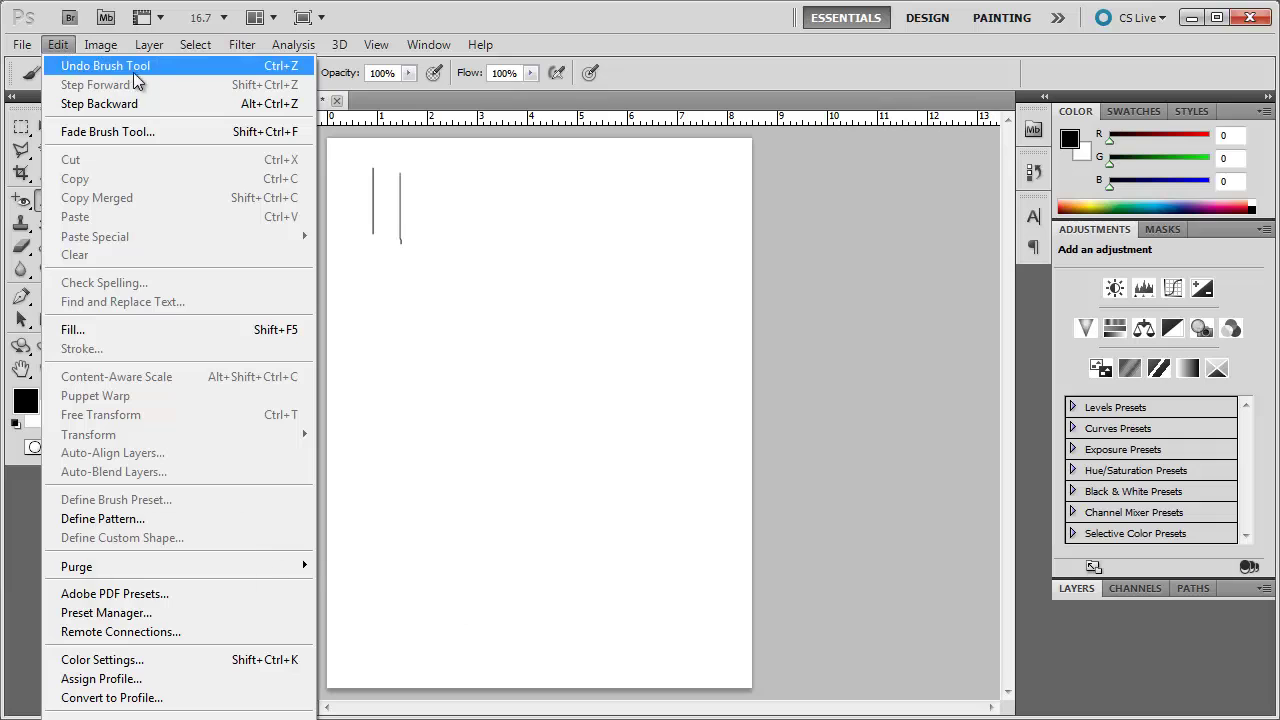
pyautogui.hotkey('ctrl', 'z')
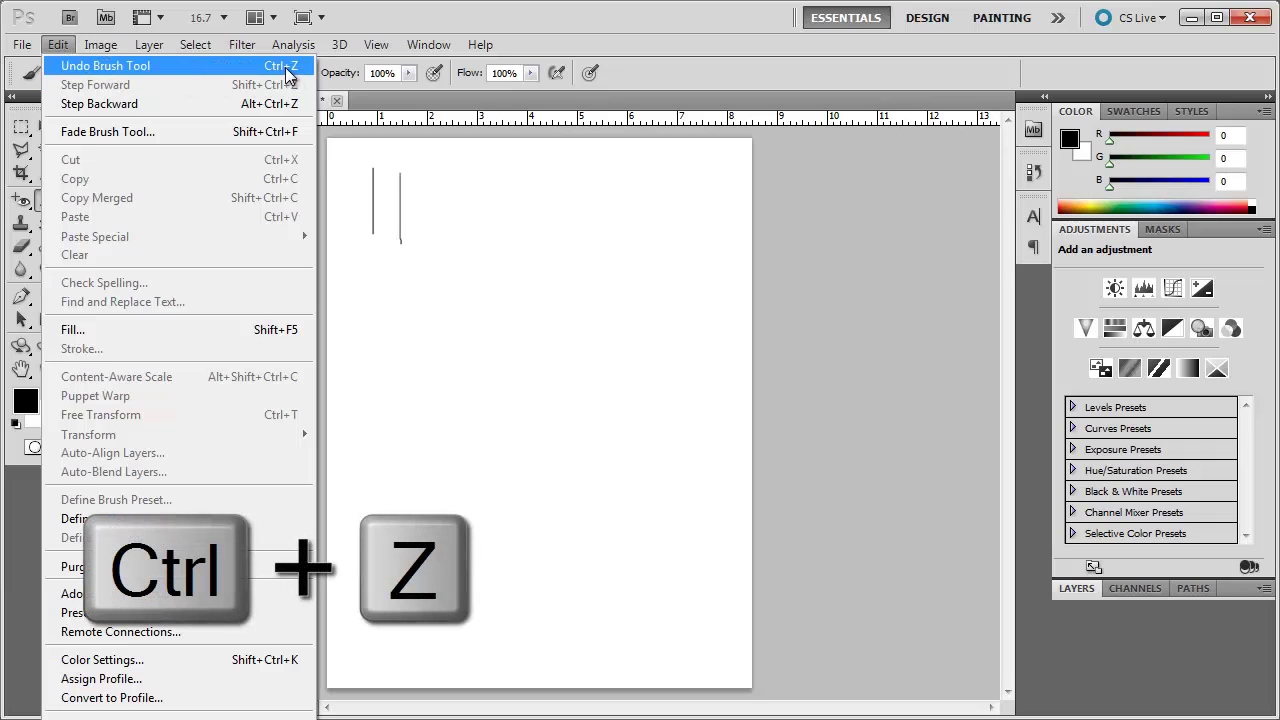
pyautogui.click(286, 68)
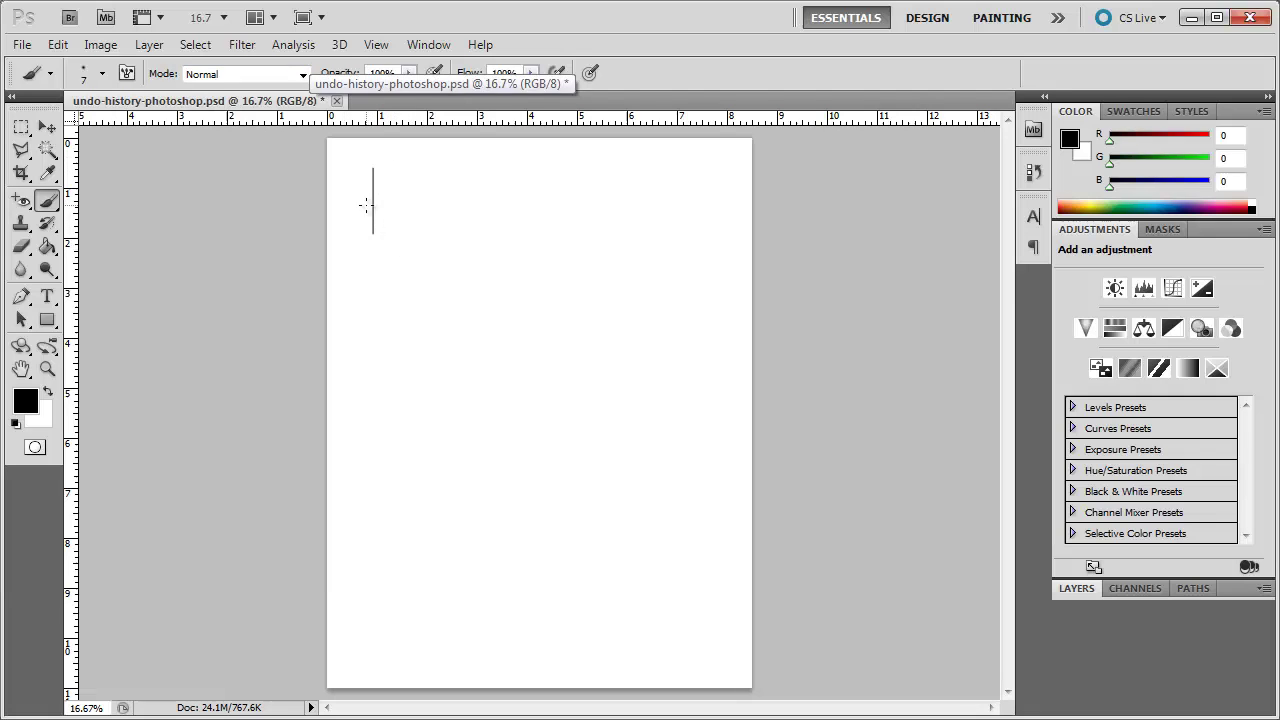
pyautogui.click(60, 46)
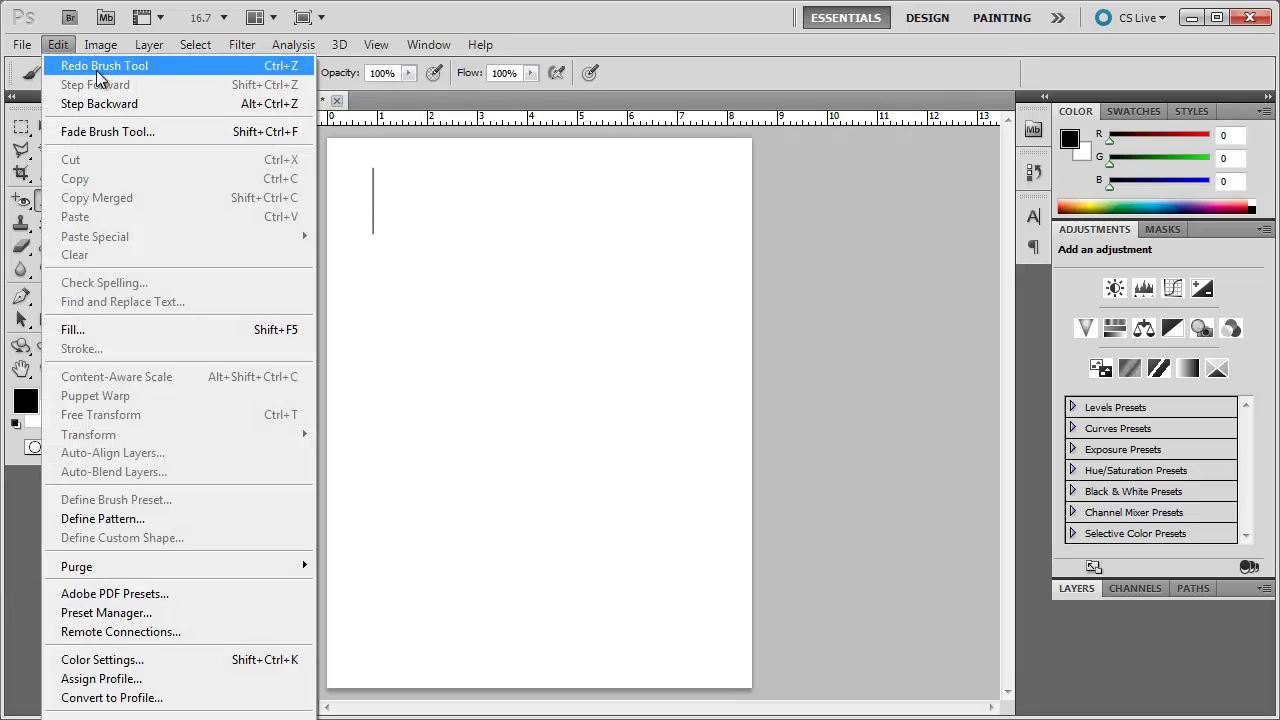
pyautogui.click(288, 70)
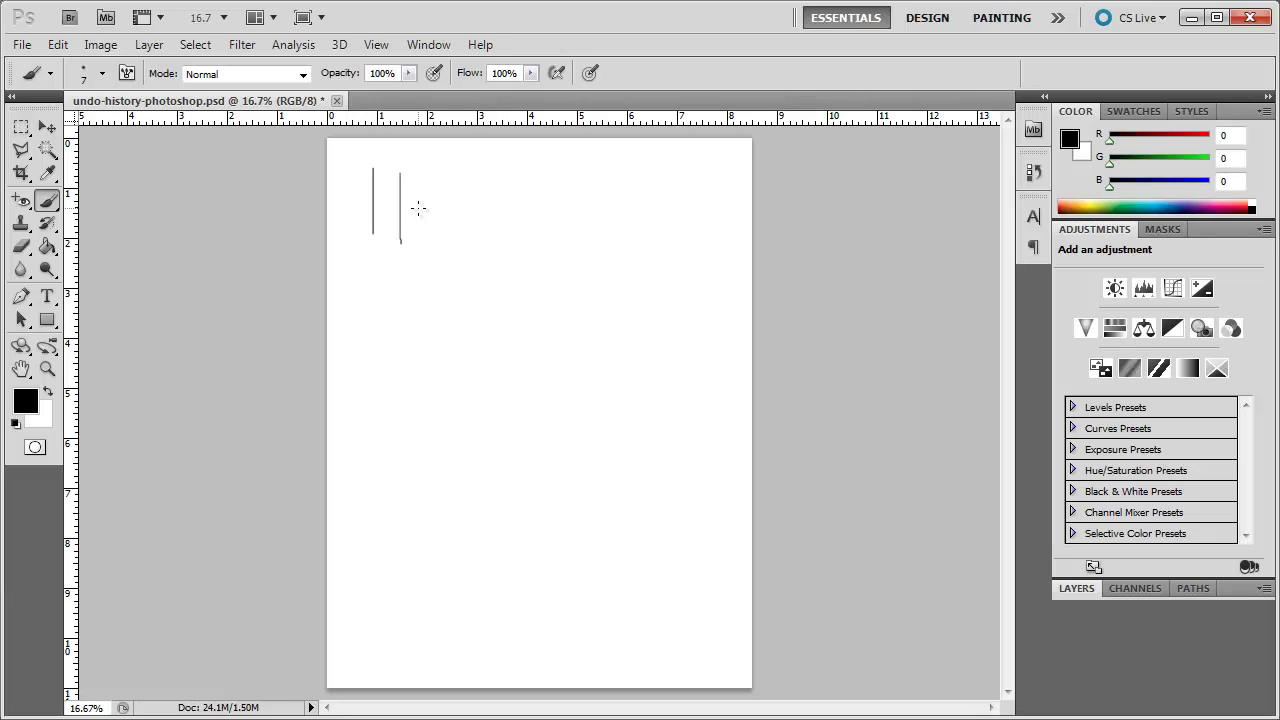
# Undo both brush strokes by choosing Edit > Step Backward twice
pyautogui.click(58, 45)
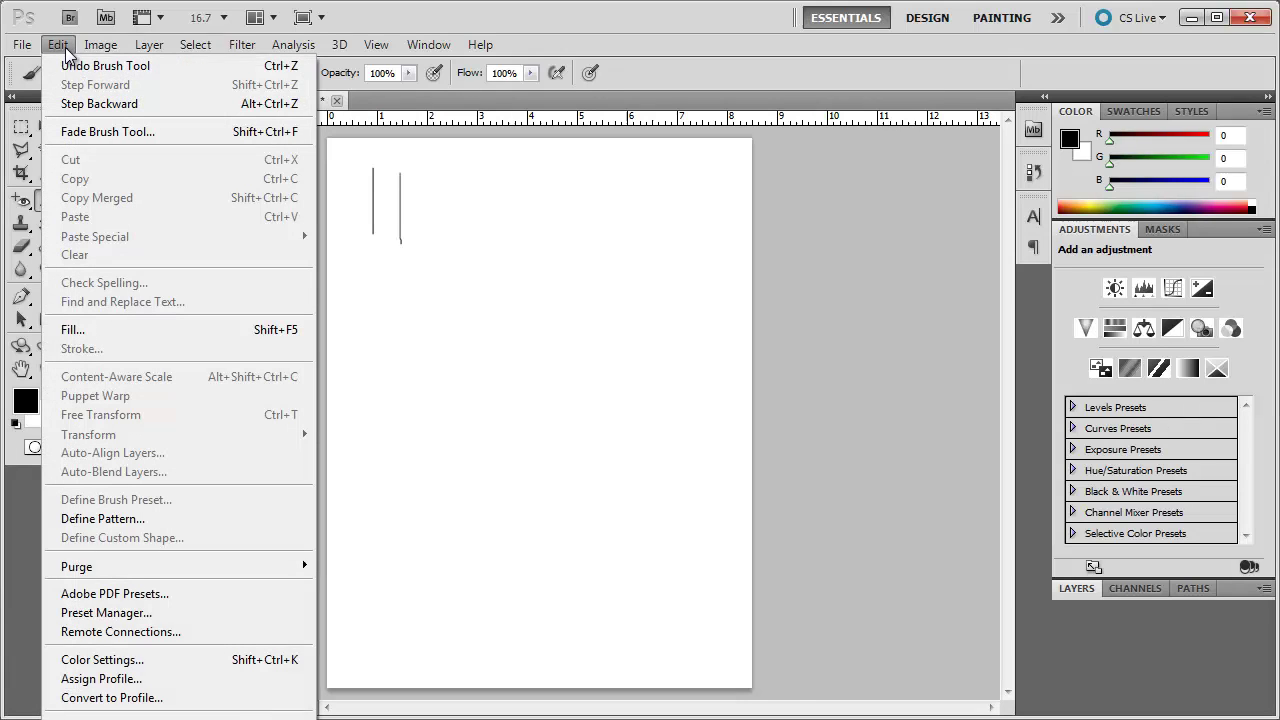
pyautogui.click(100, 104)
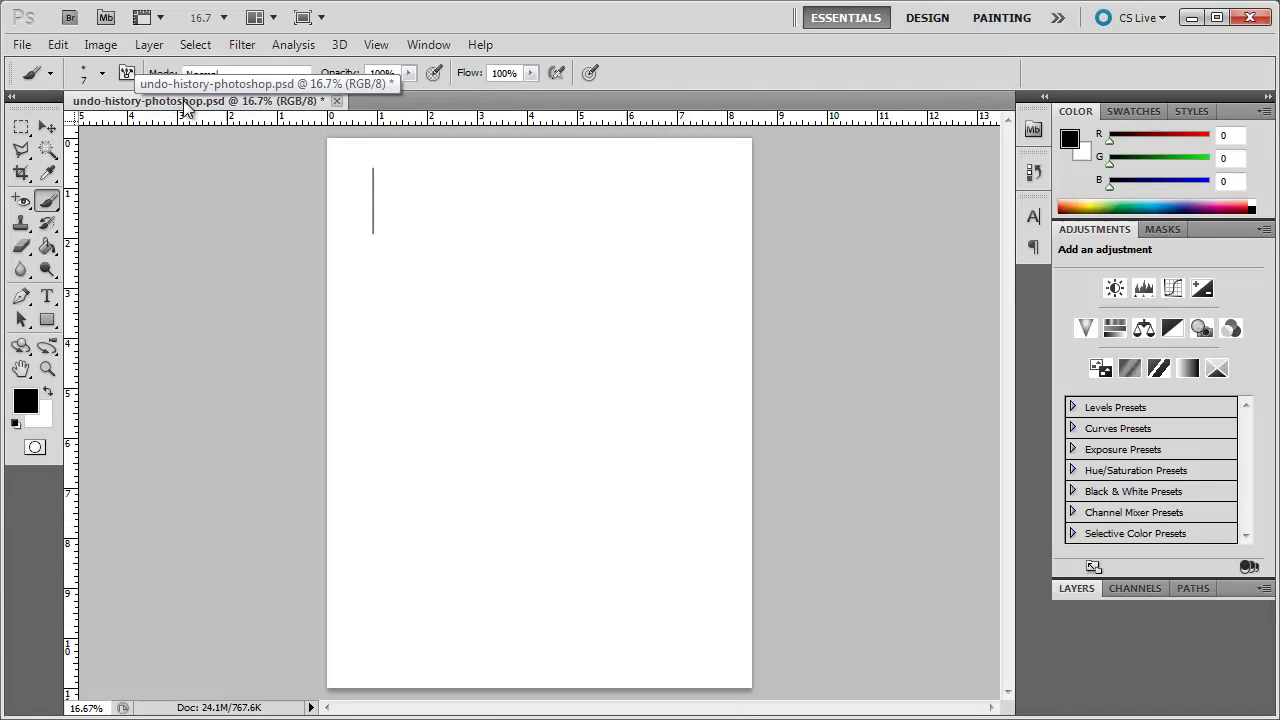
pyautogui.click(59, 46)
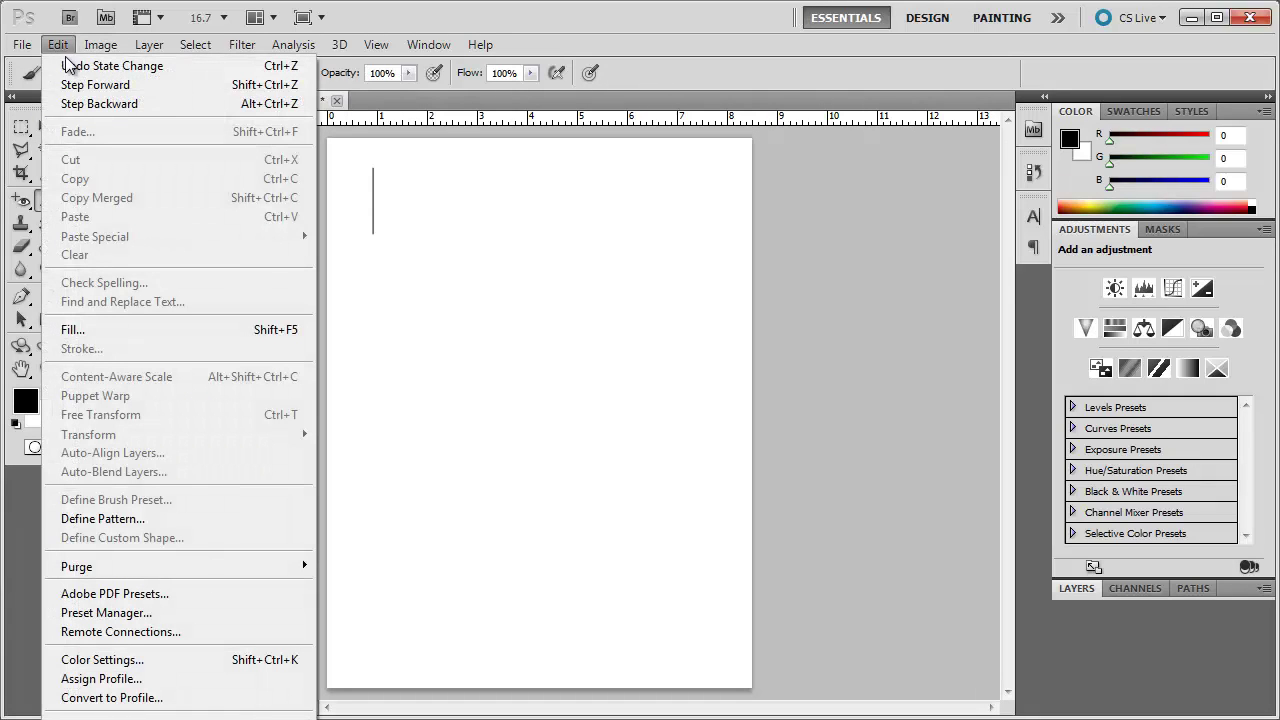
pyautogui.click(98, 110)
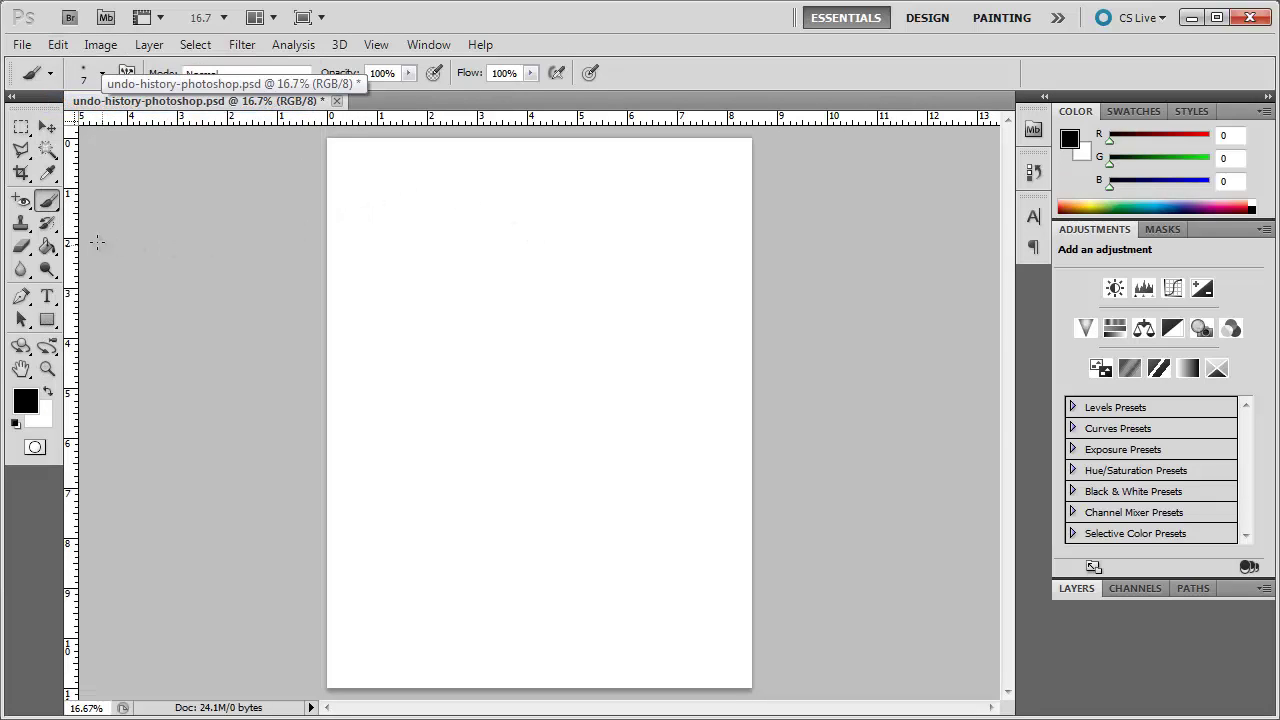
# Paint the first two crossed tally groups of five along the top row
pyautogui.moveTo(352, 164)
pyautogui.mouseDown()
pyautogui.moveTo(350, 221)
pyautogui.moveTo(374, 194)
pyautogui.moveTo(375, 215)
pyautogui.mouseUp()
pyautogui.moveTo(398, 164); pyautogui.dragTo(401, 221)
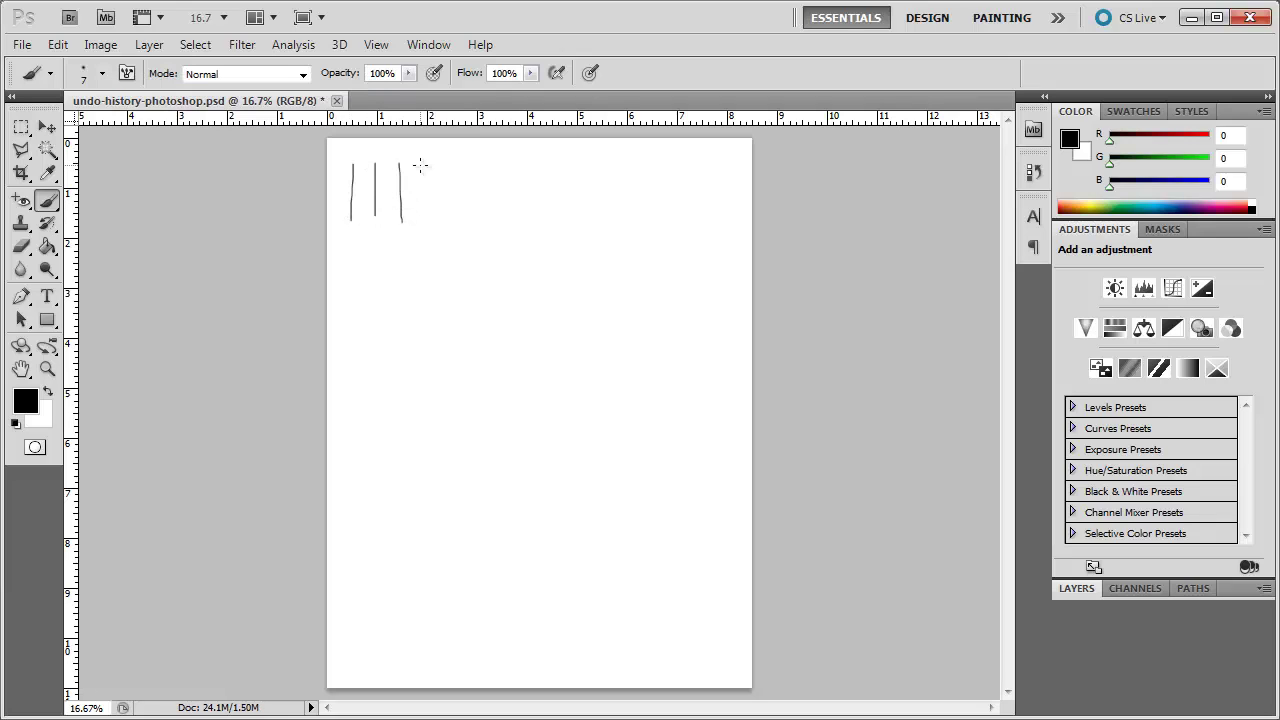
pyautogui.moveTo(421, 165); pyautogui.dragTo(425, 226)
pyautogui.moveTo(346, 167); pyautogui.dragTo(435, 231)
pyautogui.moveTo(486, 166)
pyautogui.mouseDown()
pyautogui.moveTo(493, 240)
pyautogui.moveTo(517, 197)
pyautogui.moveTo(523, 232)
pyautogui.mouseUp()
pyautogui.moveTo(545, 174); pyautogui.dragTo(548, 240)
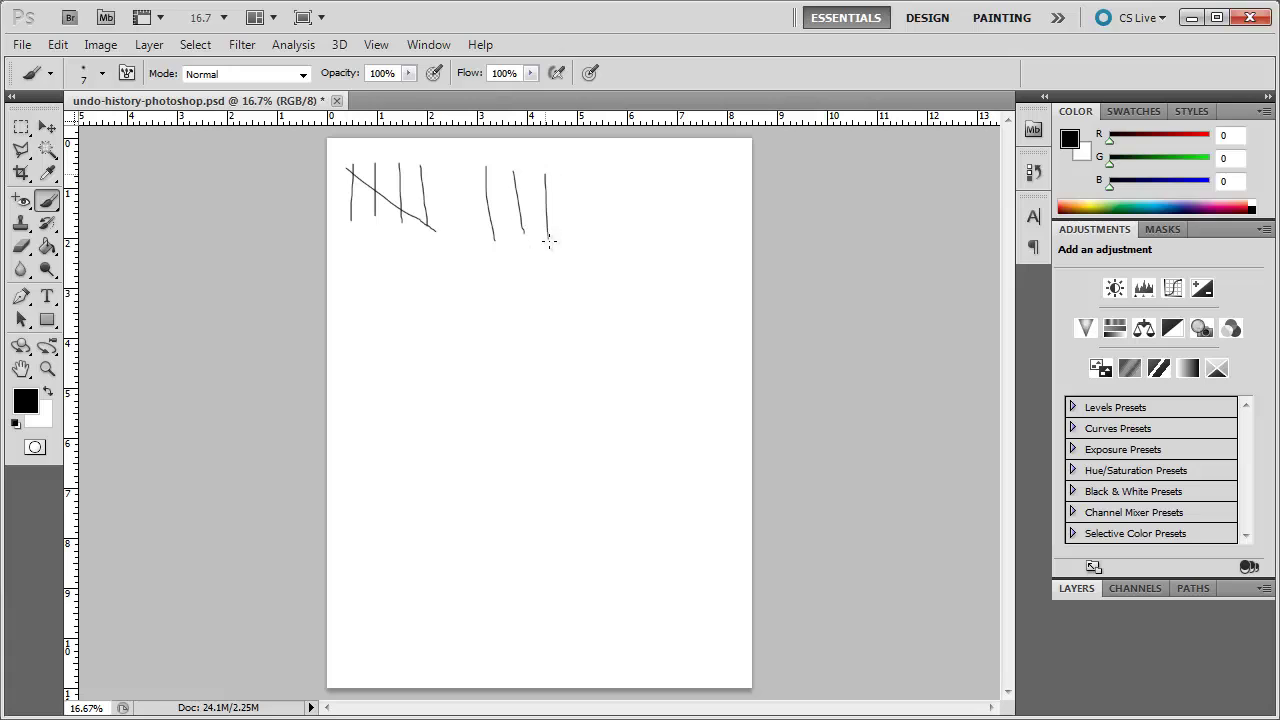
pyautogui.moveTo(565, 180); pyautogui.dragTo(570, 258)
pyautogui.moveTo(483, 170); pyautogui.dragTo(575, 250)
# Paint two more crossed tally groups in a second row, plus three lines below
pyautogui.moveTo(362, 270); pyautogui.dragTo(362, 354)
pyautogui.moveTo(386, 278)
pyautogui.mouseDown()
pyautogui.moveTo(386, 352)
pyautogui.moveTo(414, 356)
pyautogui.mouseUp()
pyautogui.moveTo(431, 287); pyautogui.dragTo(438, 371)
pyautogui.moveTo(351, 274); pyautogui.dragTo(440, 375)
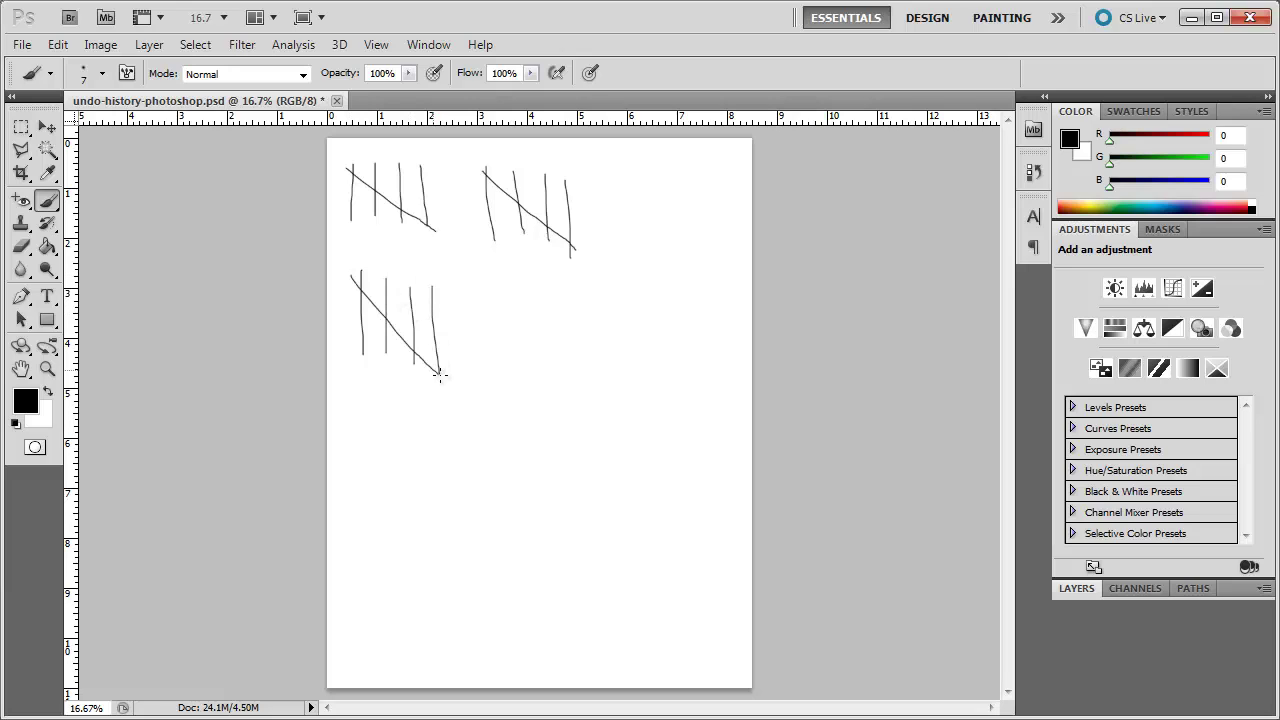
pyautogui.moveTo(498, 296); pyautogui.dragTo(507, 377)
pyautogui.moveTo(519, 296)
pyautogui.mouseDown()
pyautogui.moveTo(522, 377)
pyautogui.moveTo(549, 355)
pyautogui.mouseUp()
pyautogui.moveTo(566, 311); pyautogui.dragTo(576, 382)
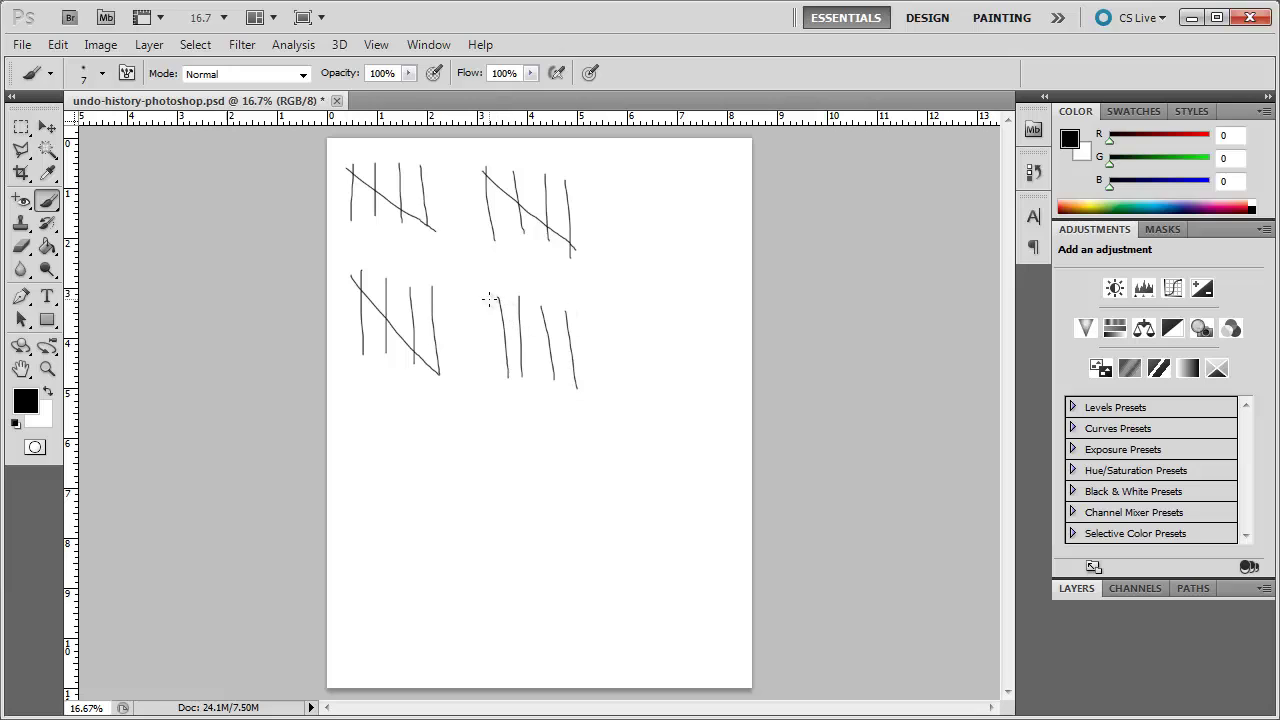
pyautogui.moveTo(490, 298); pyautogui.dragTo(576, 381)
pyautogui.moveTo(353, 413)
pyautogui.mouseDown()
pyautogui.moveTo(355, 448)
pyautogui.moveTo(384, 476)
pyautogui.mouseUp()
pyautogui.moveTo(403, 413); pyautogui.dragTo(407, 504)
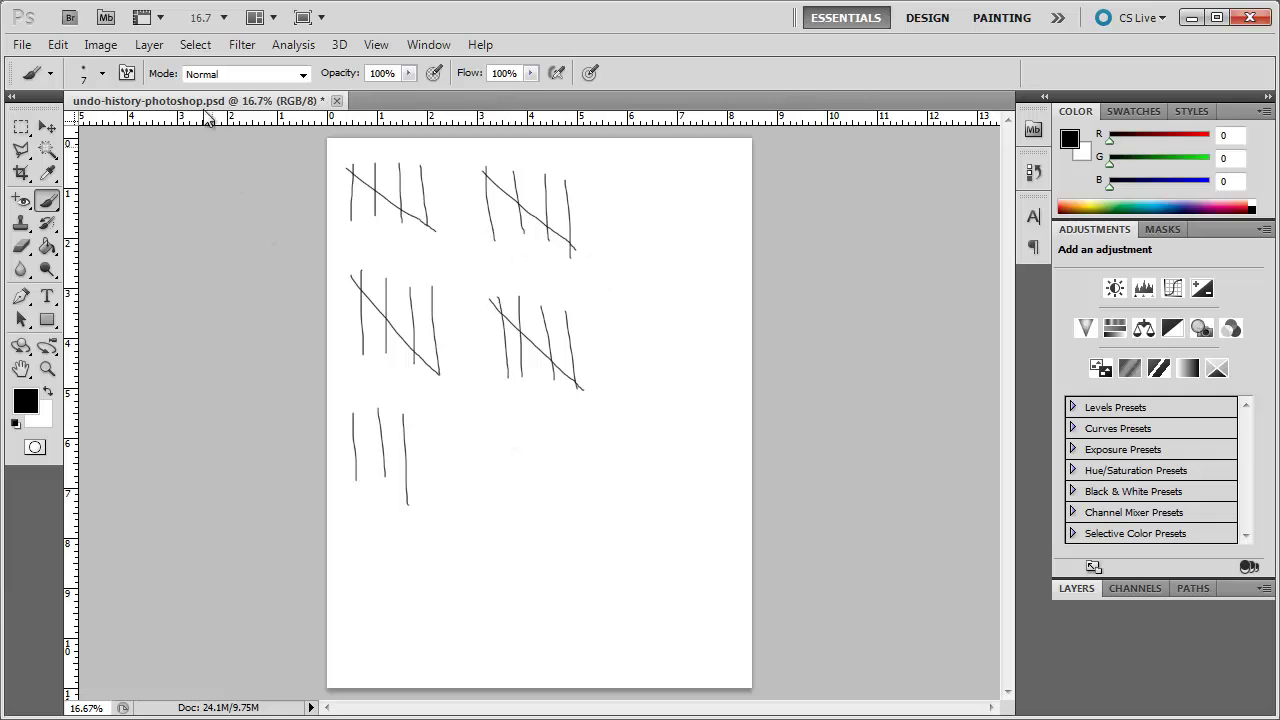
pyautogui.click(61, 47)
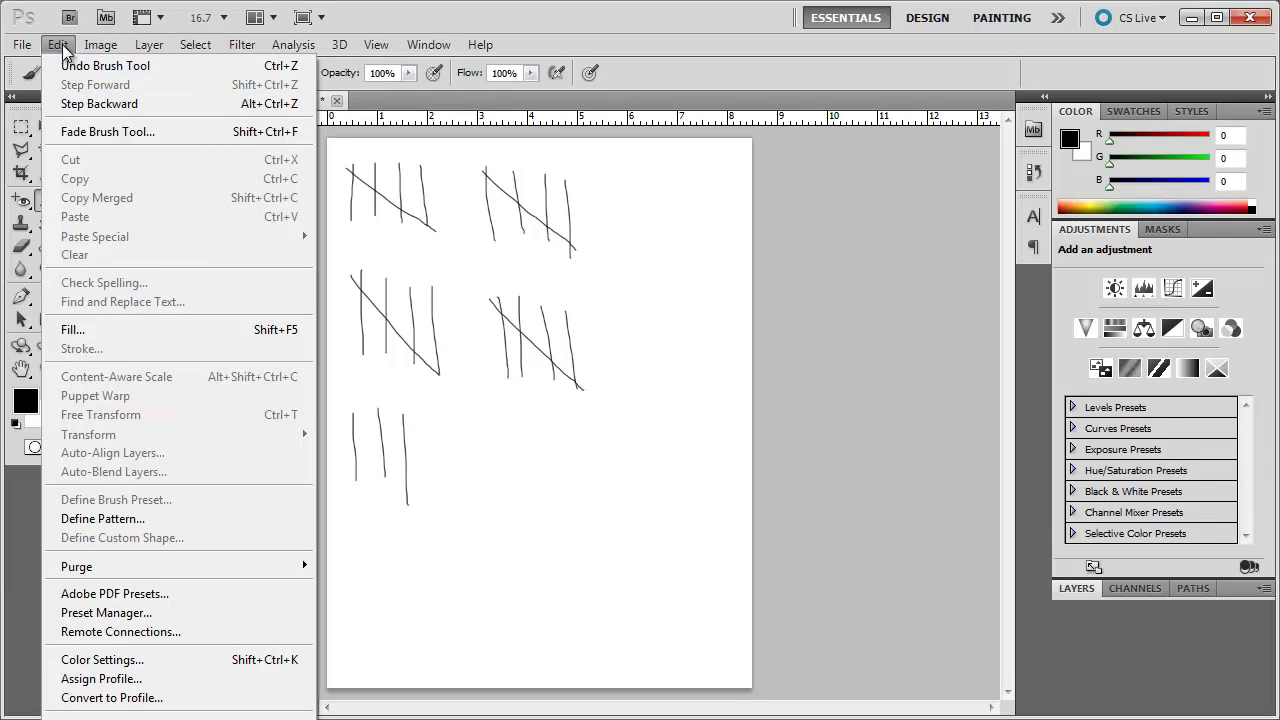
pyautogui.click(62, 48)
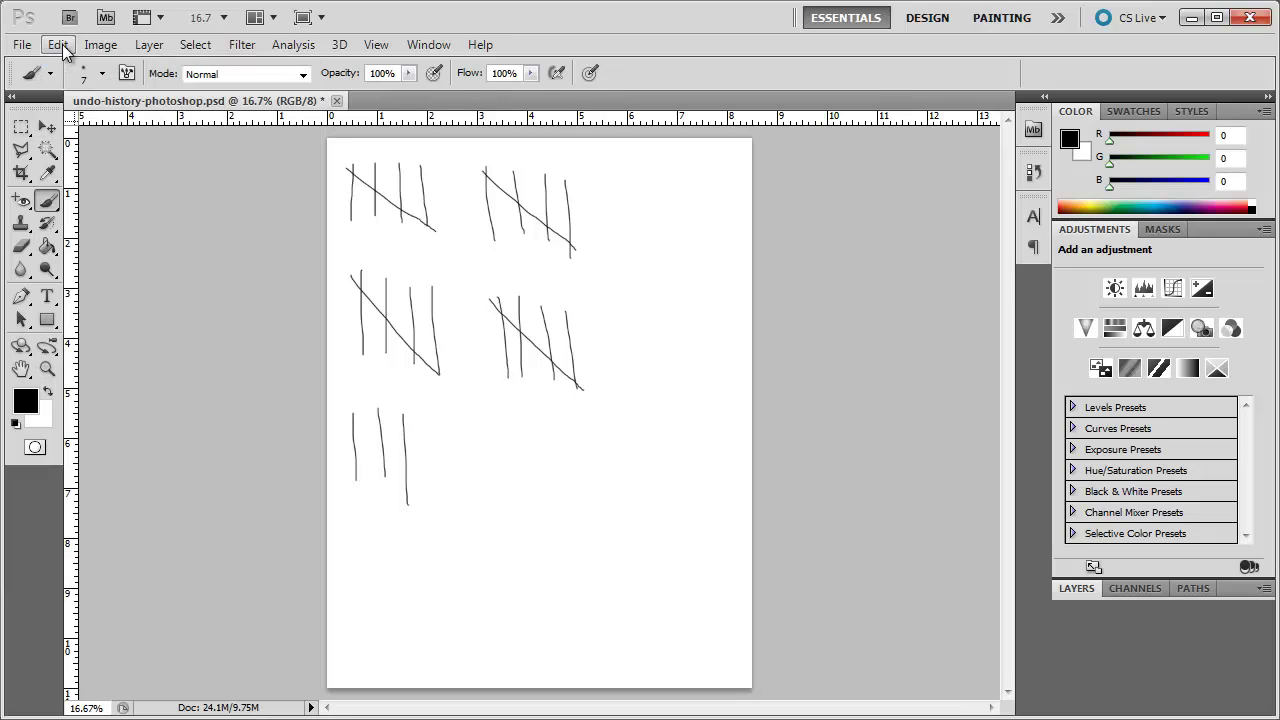
pyautogui.hotkey('ctrl', 'alt', 'z')
pyautogui.hotkey('ctrl', 'alt', 'z')
pyautogui.hotkey('ctrl', 'alt', 'z')
pyautogui.hotkey('ctrl', 'alt', 'z')
pyautogui.hotkey('ctrl', 'alt', 'z')
pyautogui.hotkey('ctrl', 'alt', 'z')
pyautogui.hotkey('ctrl', 'alt', 'z')
pyautogui.hotkey('ctrl', 'alt', 'z')
pyautogui.hotkey('ctrl', 'alt', 'z')
pyautogui.hotkey('ctrl', 'alt', 'z')
pyautogui.hotkey('ctrl', 'alt', 'z')
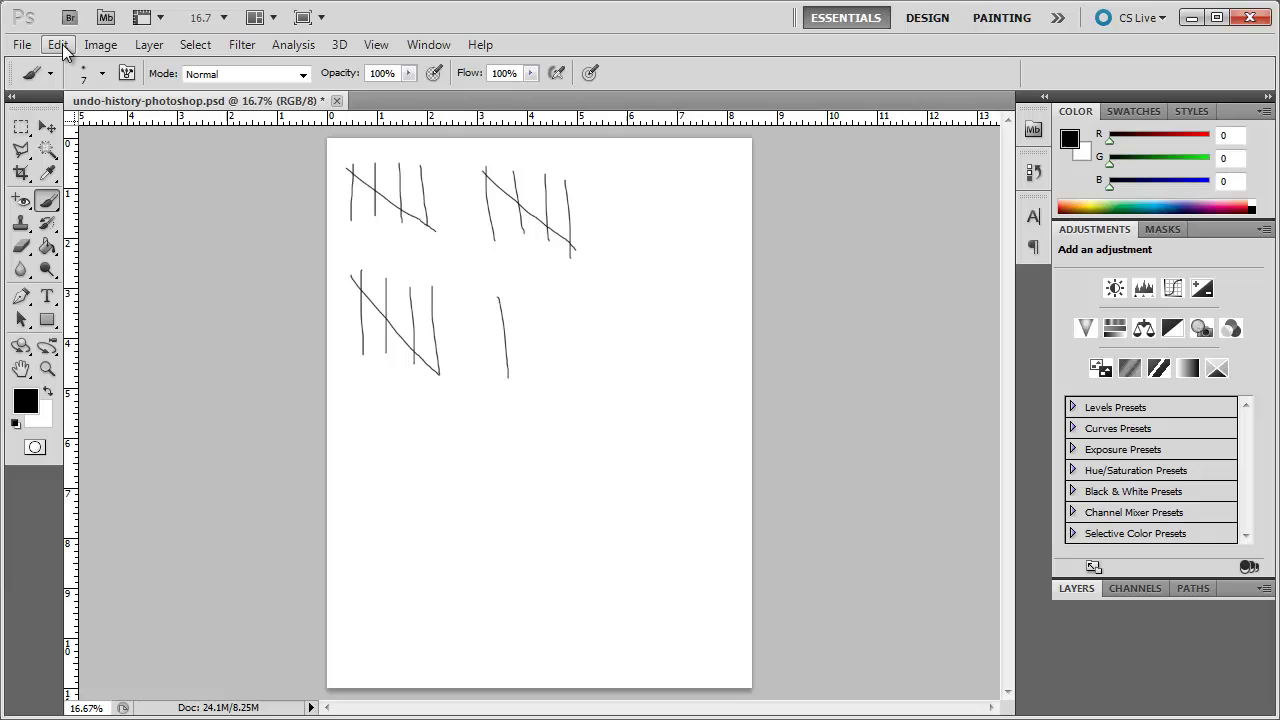
pyautogui.hotkey('ctrl', 'alt', 'z')
pyautogui.hotkey('ctrl', 'alt', 'z')
pyautogui.hotkey('ctrl', 'alt', 'z')
pyautogui.hotkey('ctrl', 'alt', 'z')
pyautogui.hotkey('ctrl', 'alt', 'z')
pyautogui.hotkey('ctrl', 'alt', 'z')
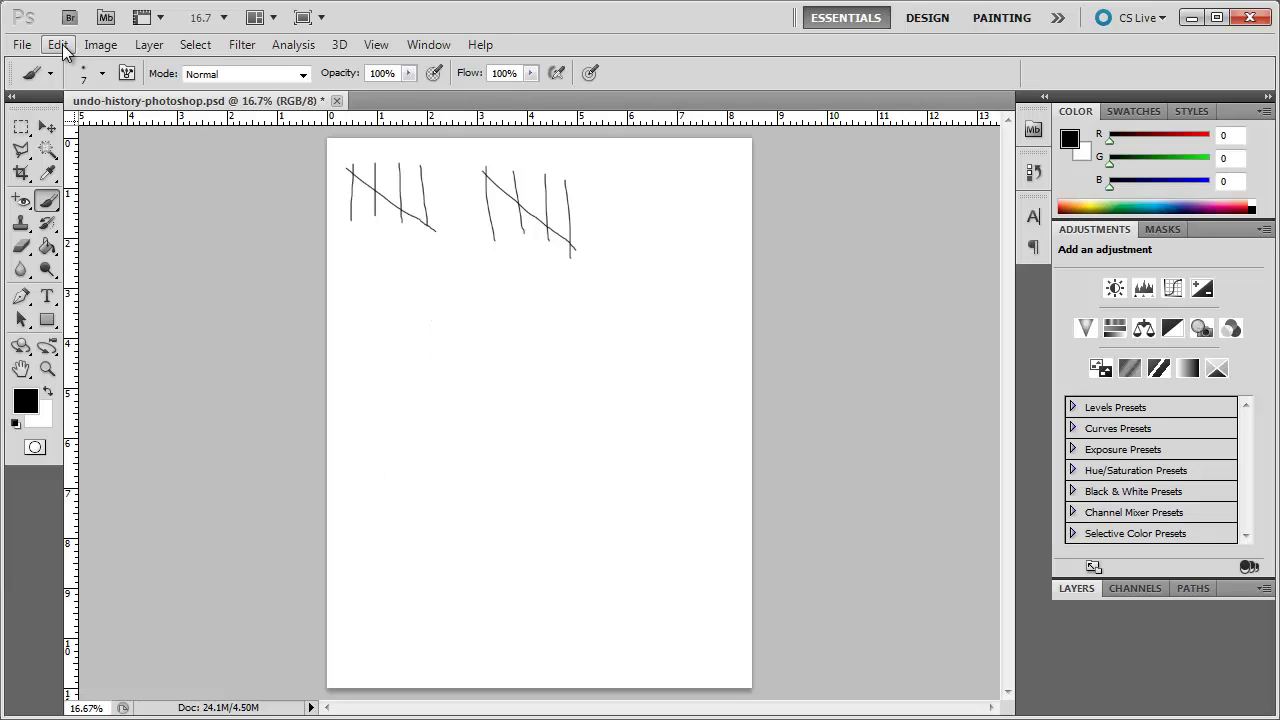
pyautogui.hotkey('ctrl', 'alt', 'z')
pyautogui.hotkey('ctrl', 'alt', 'z')
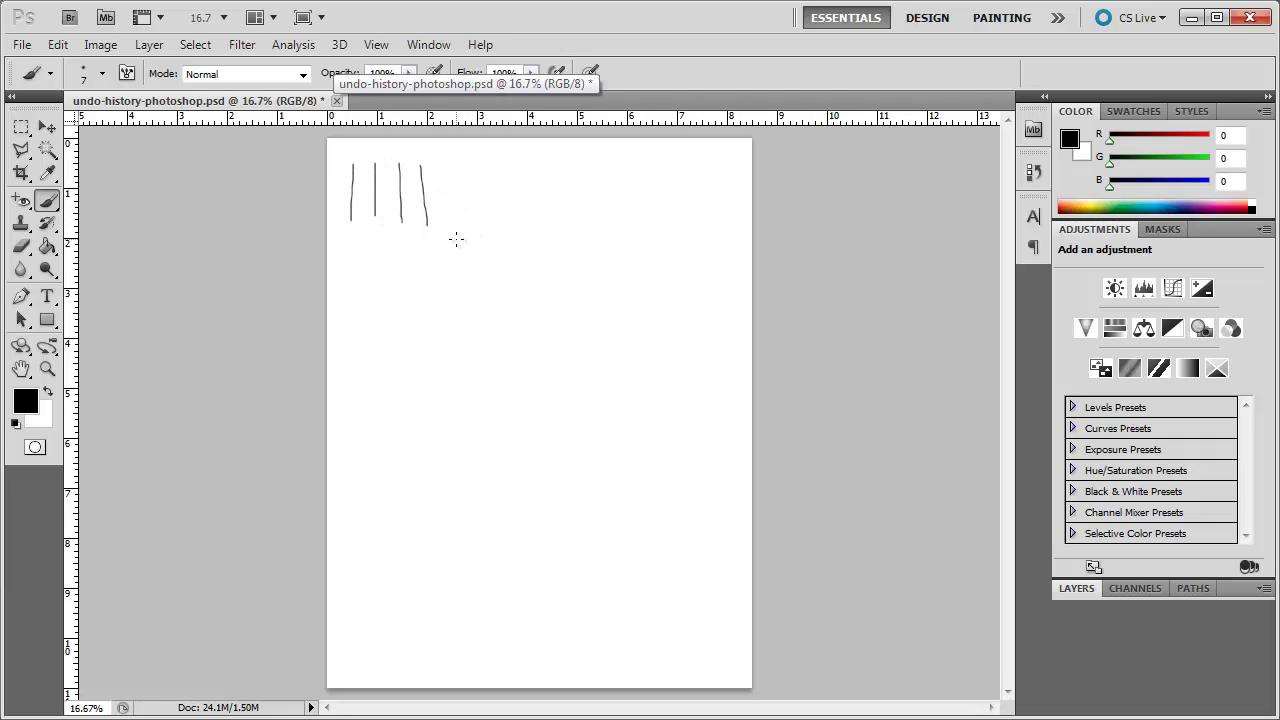
pyautogui.click(58, 47)
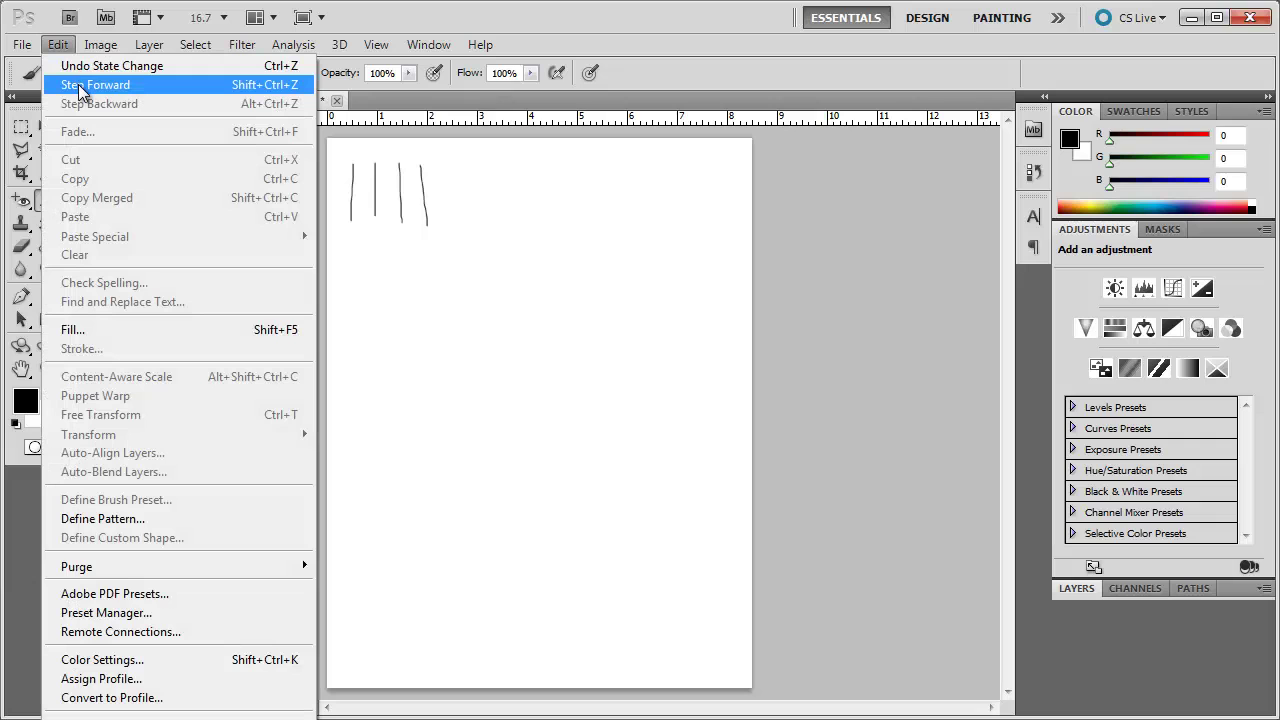
pyautogui.click(80, 86)
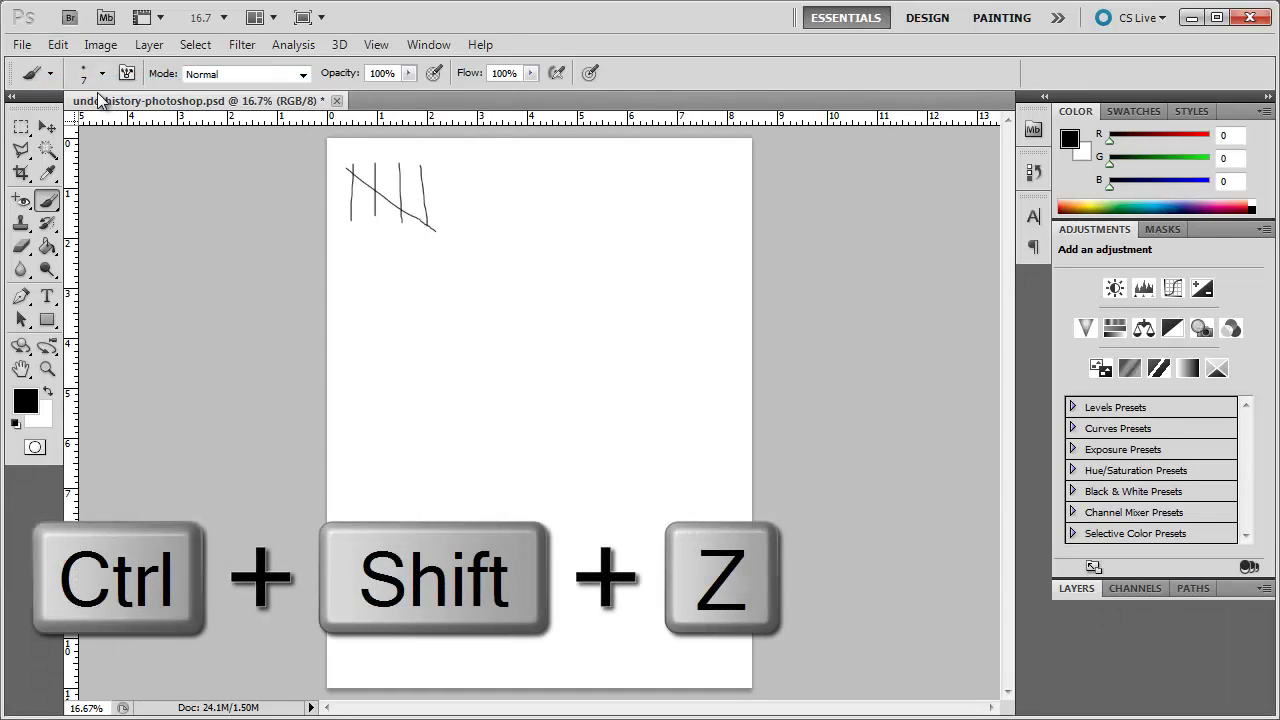
pyautogui.hotkey('ctrl', 'shift', 'z')
pyautogui.hotkey('ctrl', 'shift', 'z')
pyautogui.hotkey('ctrl', 'shift', 'z')
pyautogui.hotkey('ctrl', 'shift', 'z')
pyautogui.hotkey('ctrl', 'shift', 'z')
pyautogui.hotkey('ctrl', 'shift', 'z')
pyautogui.hotkey('ctrl', 'shift', 'z')
pyautogui.hotkey('ctrl', 'shift', 'z')
pyautogui.hotkey('ctrl', 'shift', 'z')
pyautogui.hotkey('ctrl', 'shift', 'z')
pyautogui.hotkey('ctrl', 'shift', 'z')
pyautogui.hotkey('ctrl', 'shift', 'z')
pyautogui.hotkey('ctrl', 'shift', 'z')
pyautogui.hotkey('ctrl', 'shift', 'z')
pyautogui.hotkey('ctrl', 'shift', 'z')
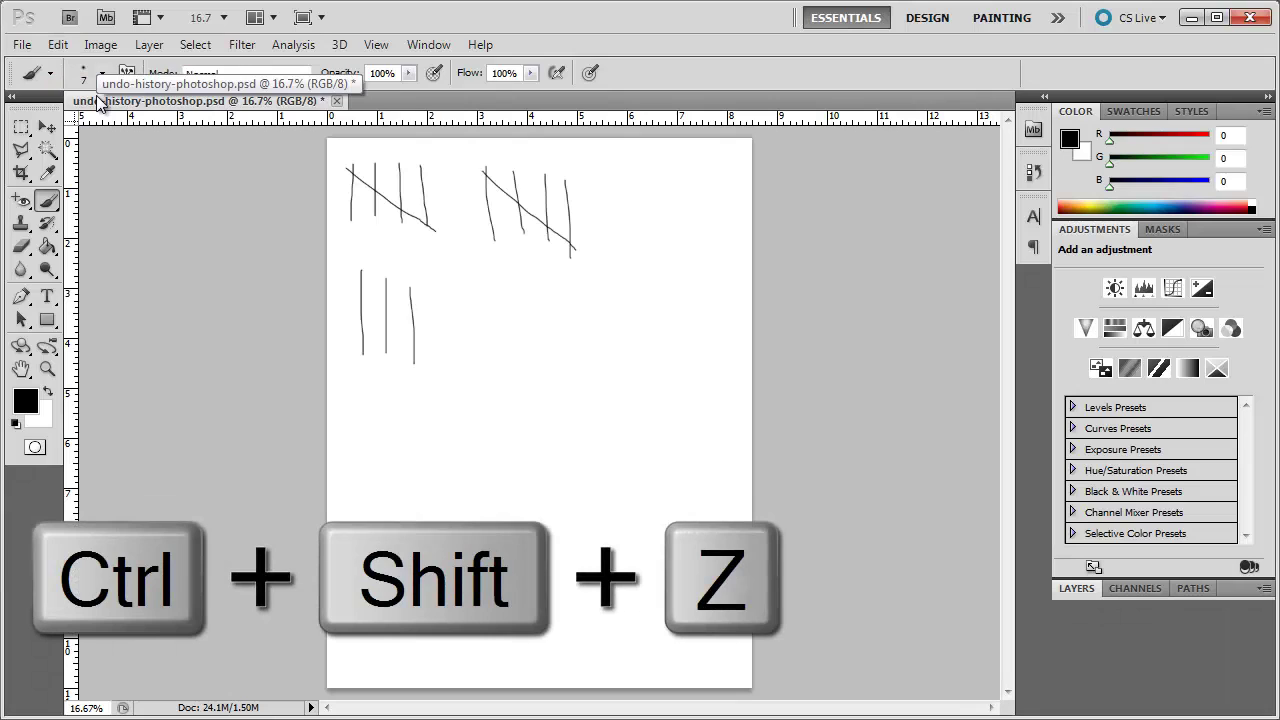
pyautogui.hotkey('ctrl', 'shift', 'z')
pyautogui.hotkey('ctrl', 'shift', 'z')
pyautogui.hotkey('ctrl', 'shift', 'z')
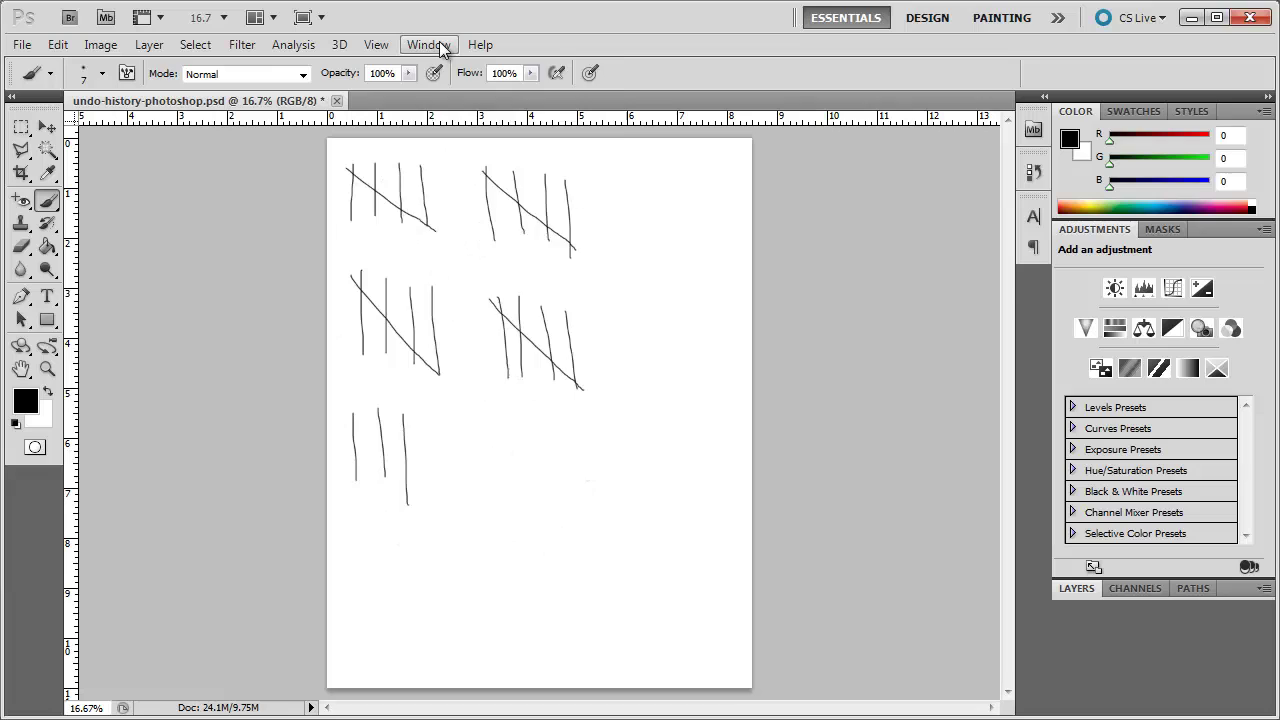
# Show and enlarge the History panel, preview earlier brush states, then return to the latest
pyautogui.click(437, 43)
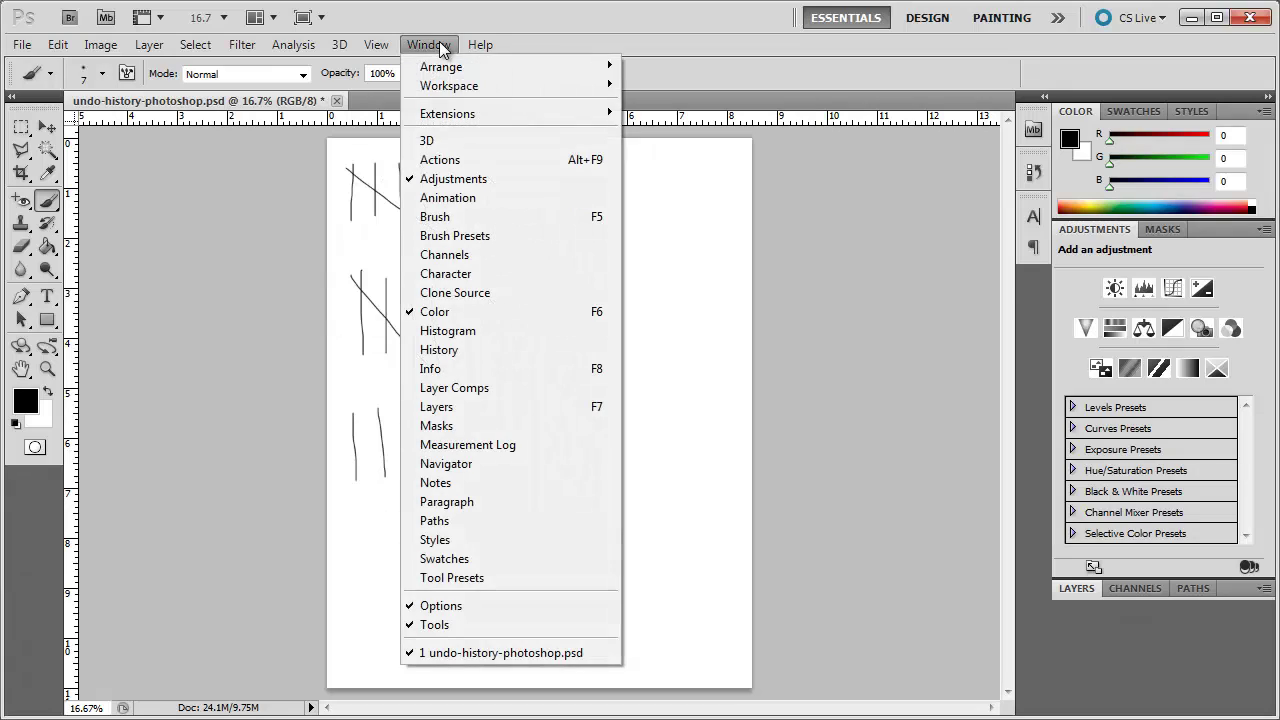
pyautogui.click(483, 350)
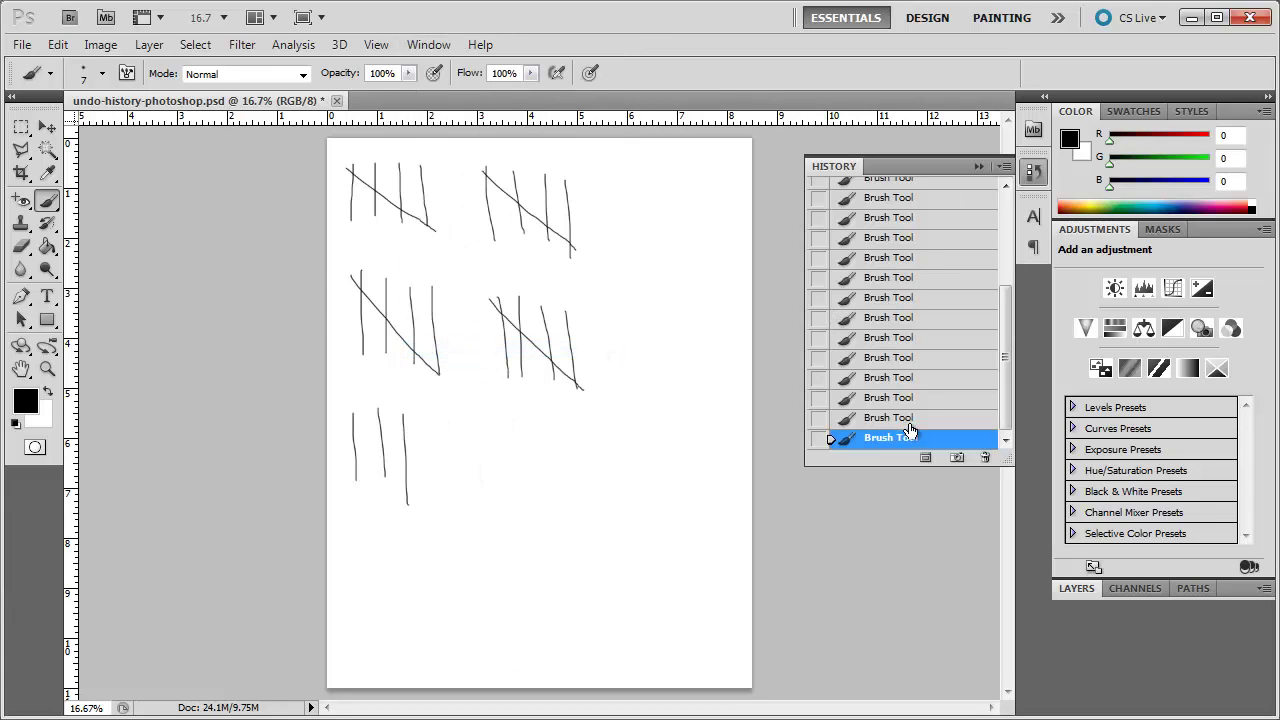
pyautogui.moveTo(917, 465); pyautogui.dragTo(904, 639)
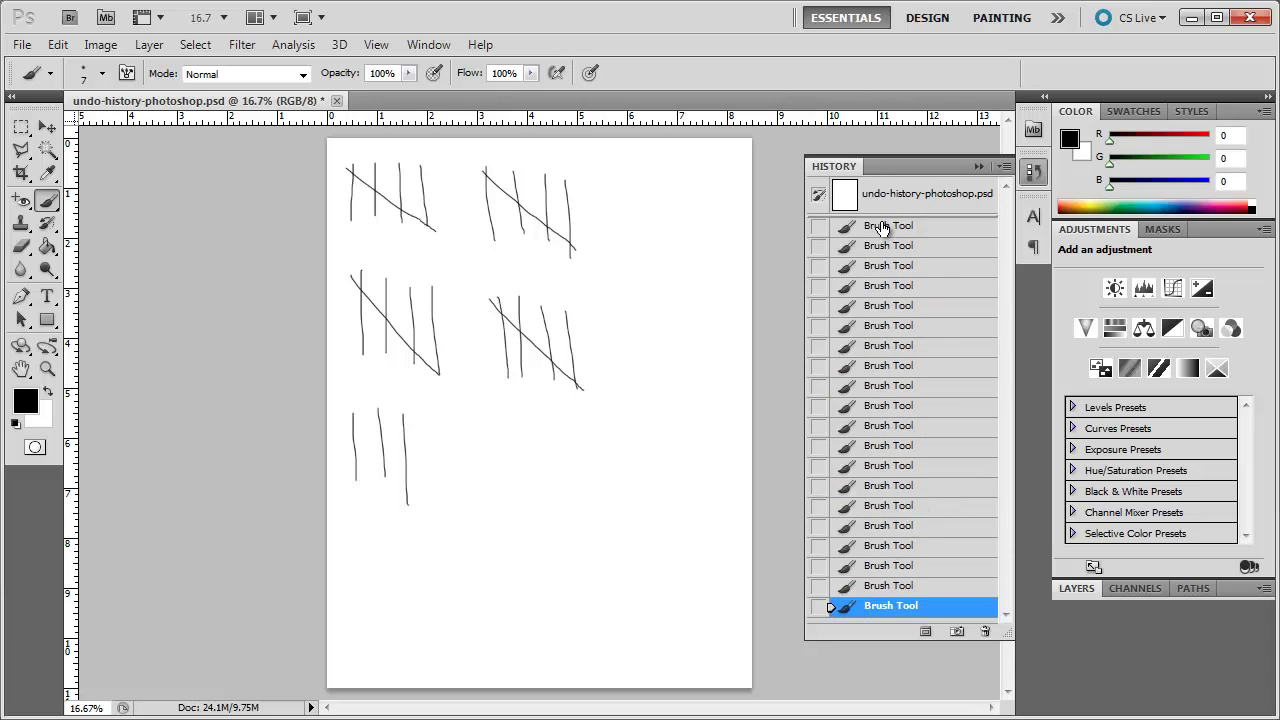
pyautogui.click(897, 588)
pyautogui.click(902, 490)
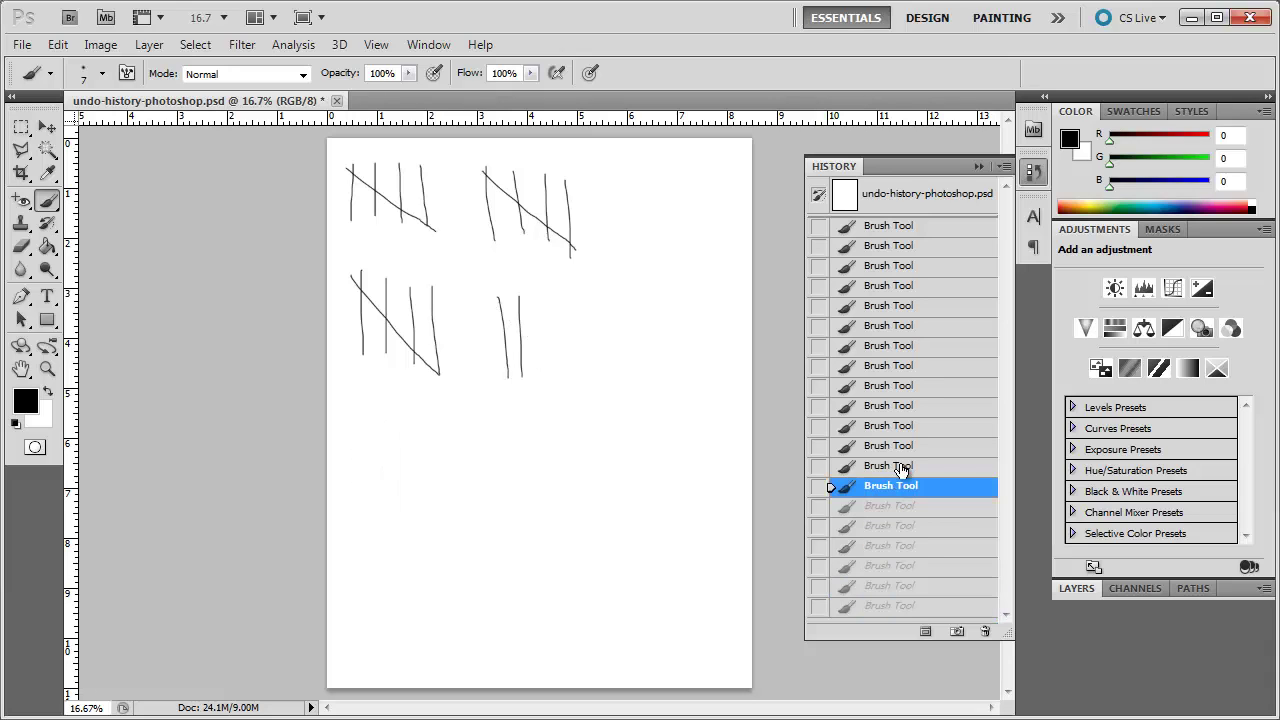
pyautogui.click(898, 350)
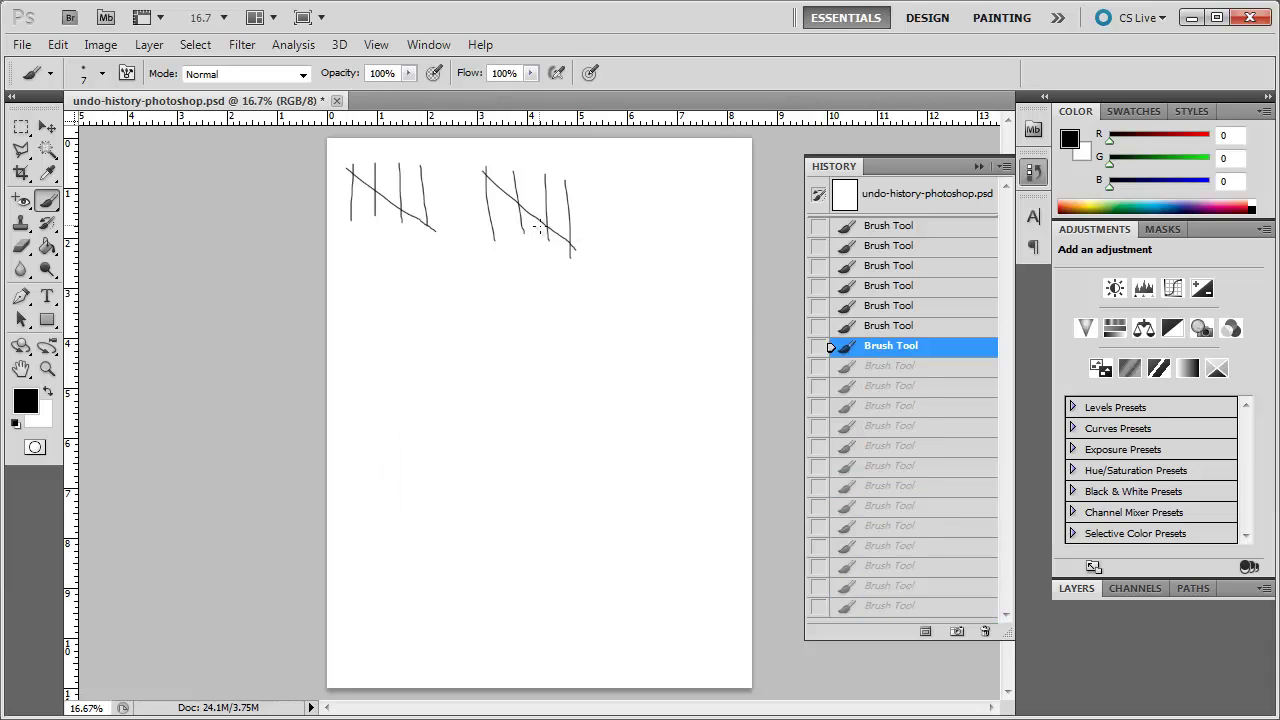
pyautogui.click(900, 606)
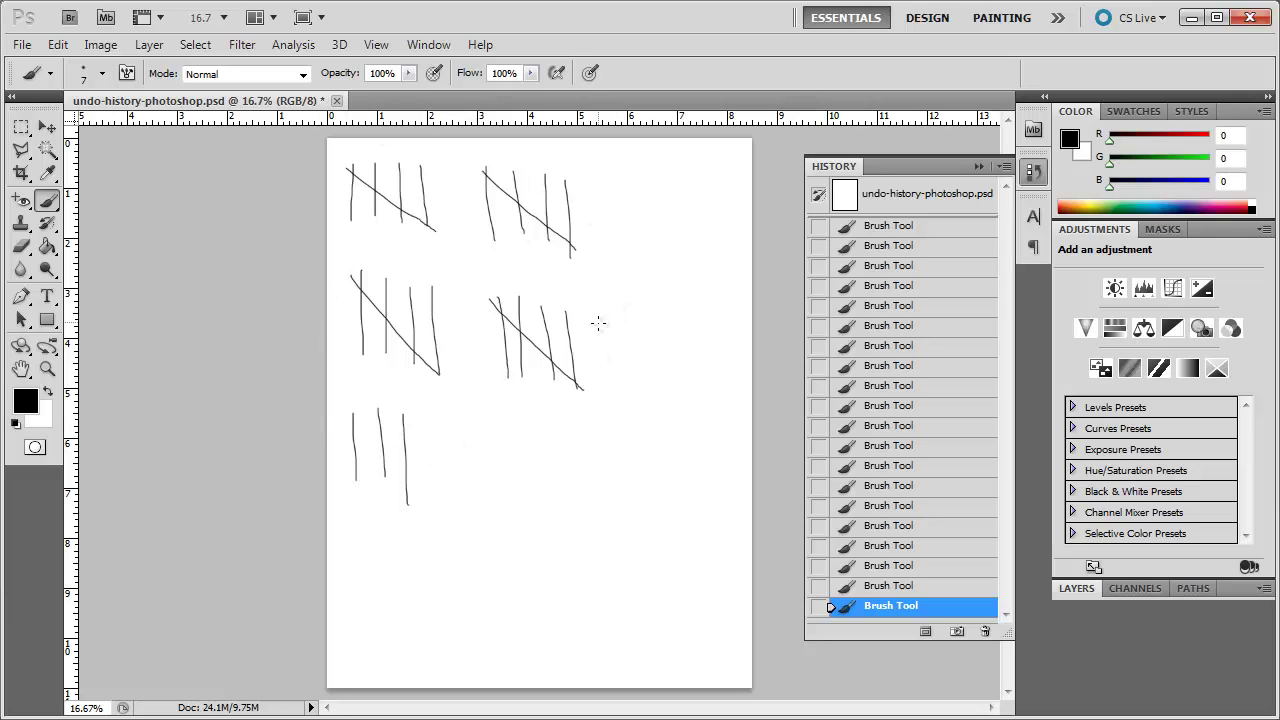
# Step back through states to the blank opening snapshot, then restore all tally strokes
pyautogui.click(890, 407)
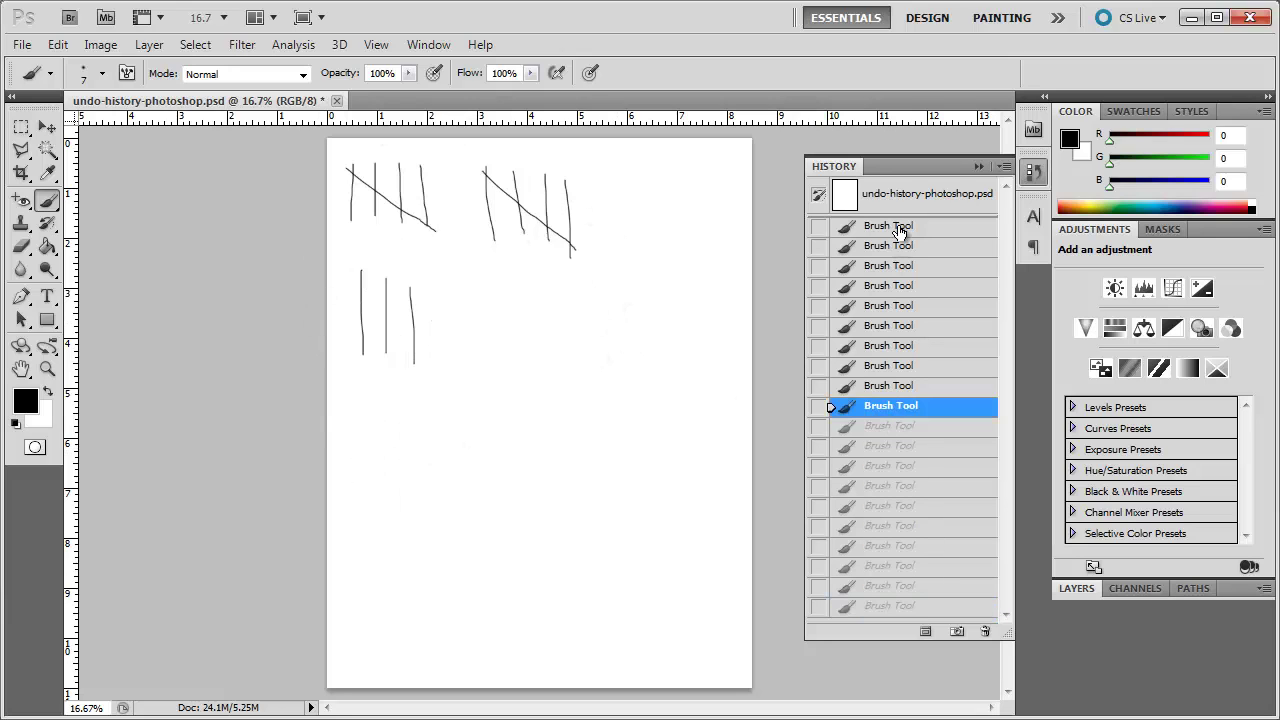
pyautogui.click(903, 268)
pyautogui.click(893, 227)
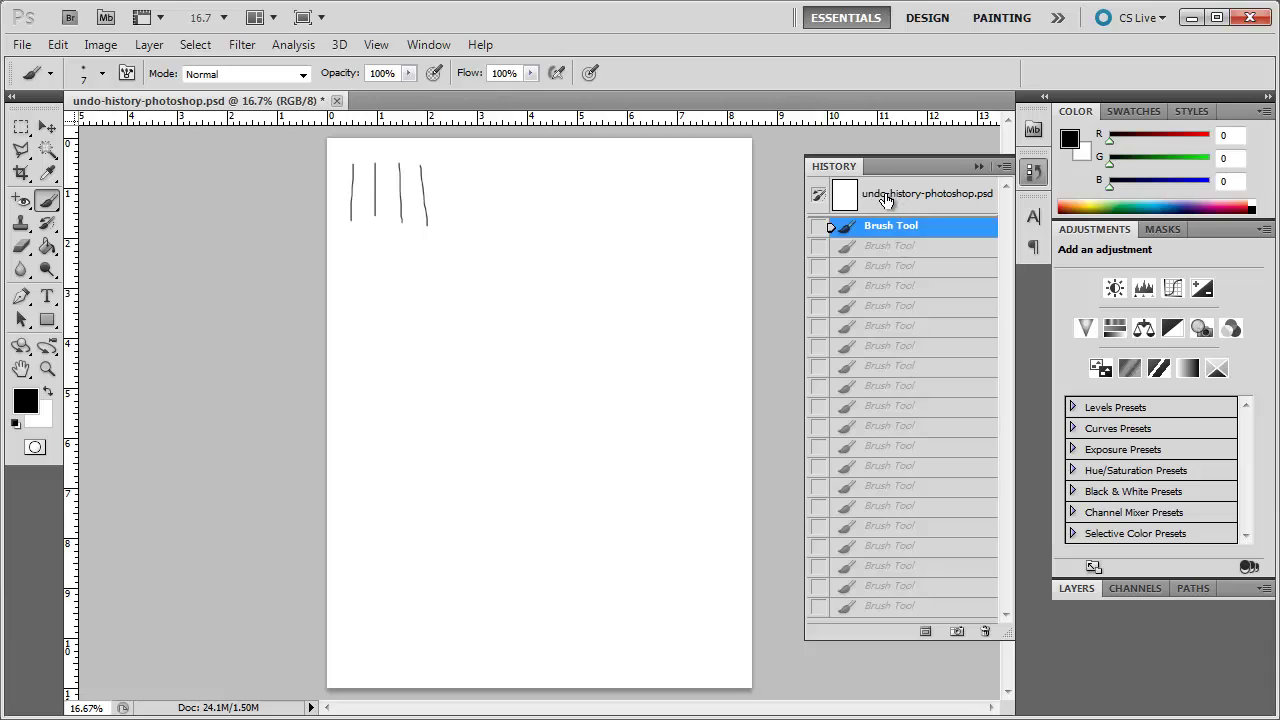
pyautogui.click(886, 200)
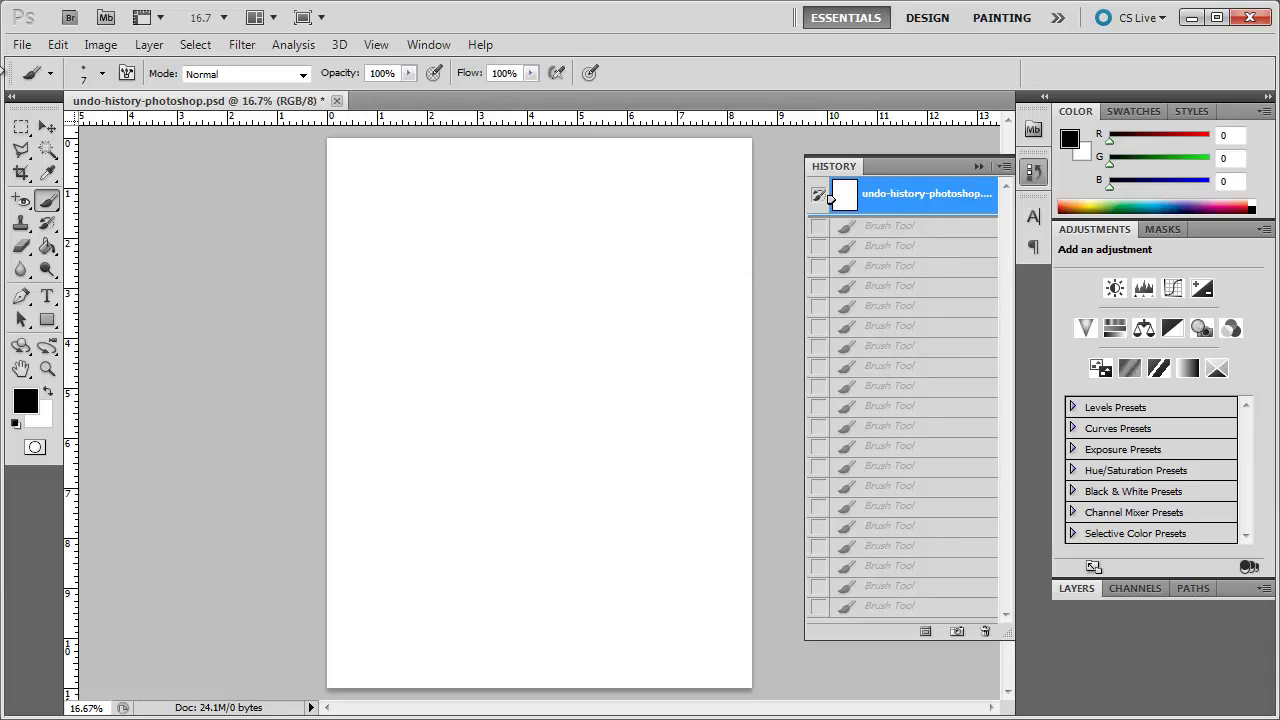
pyautogui.click(888, 607)
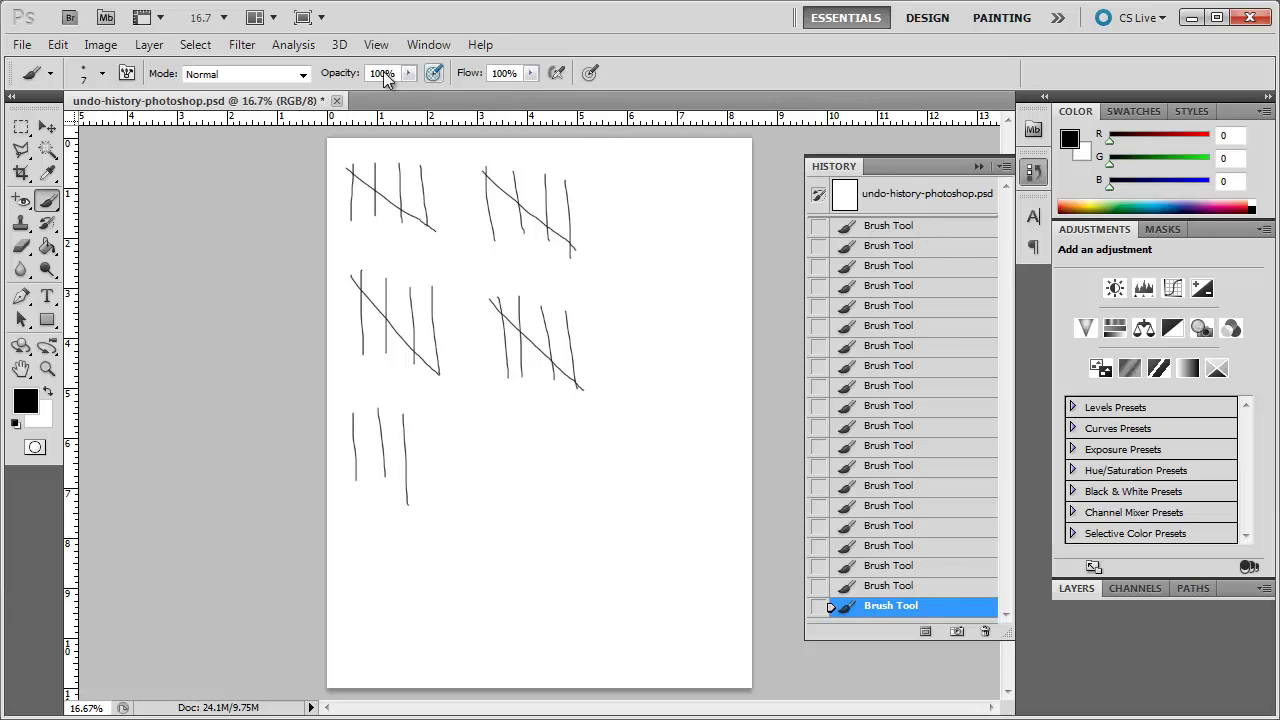
pyautogui.click(58, 44)
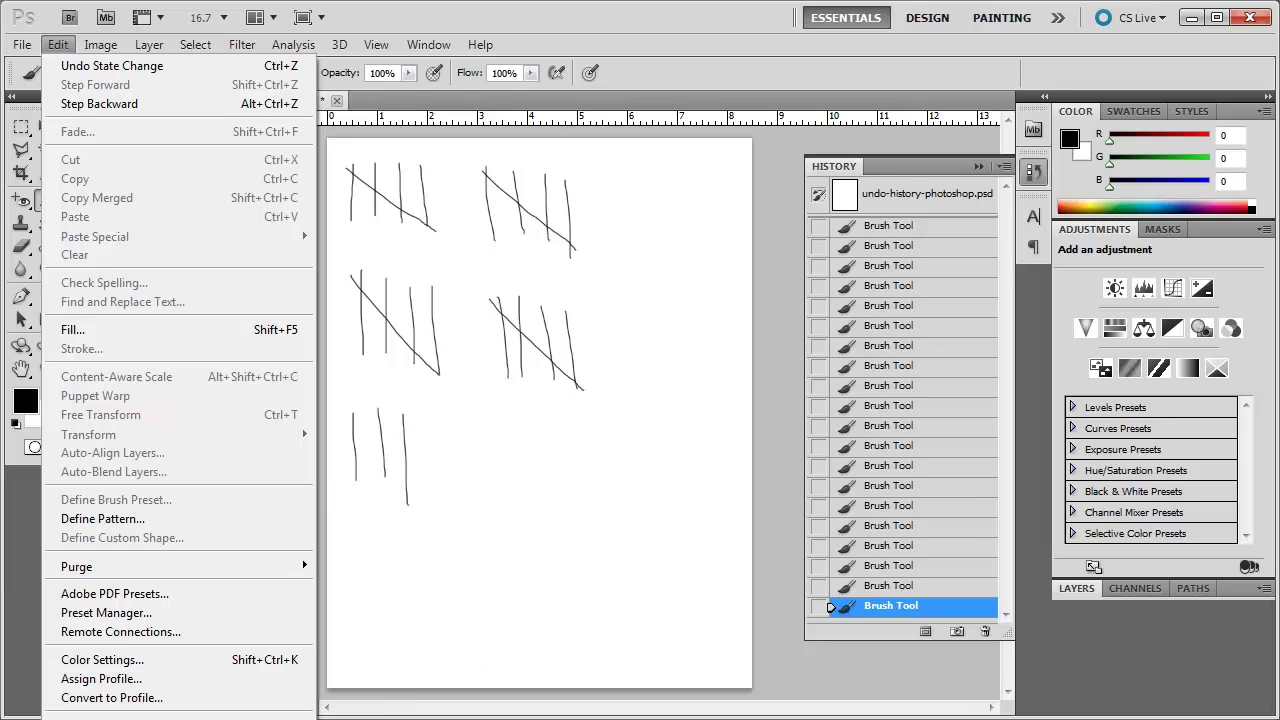
# Set History States to 1000 under Preferences > Performance and confirm with OK
pyautogui.moveTo(250, 716)
pyautogui.click(408, 535)
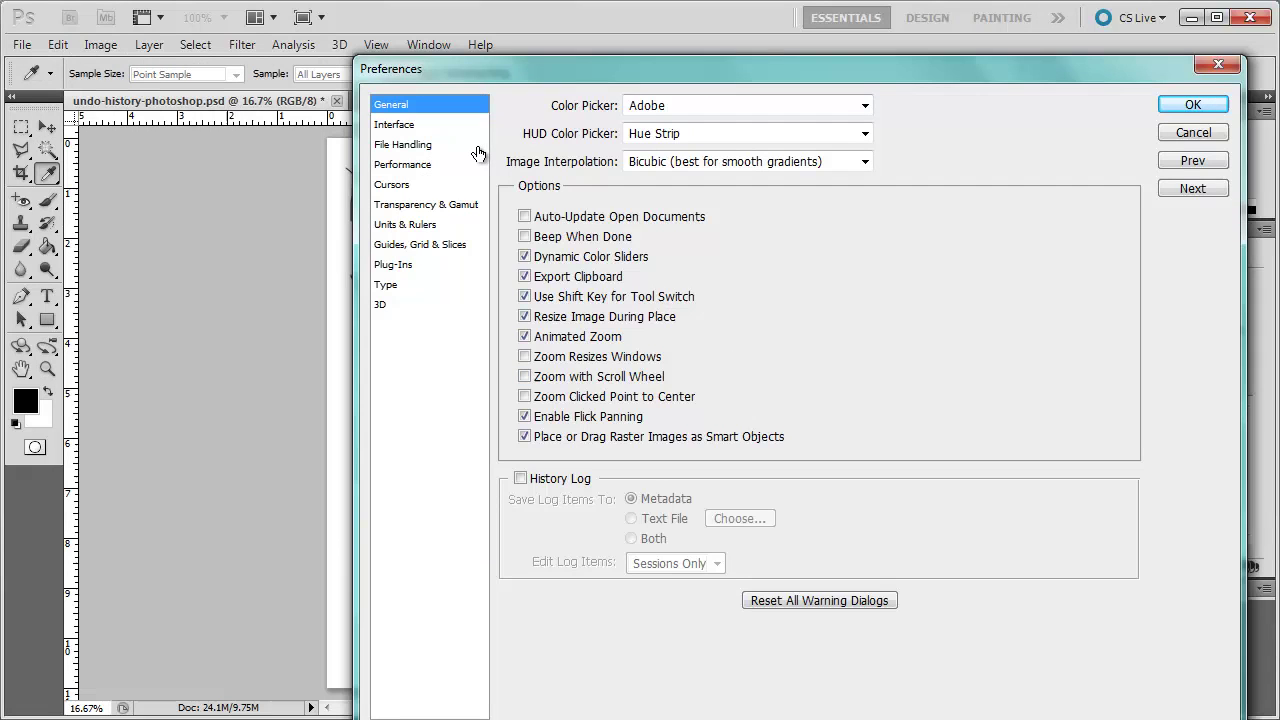
pyautogui.click(410, 165)
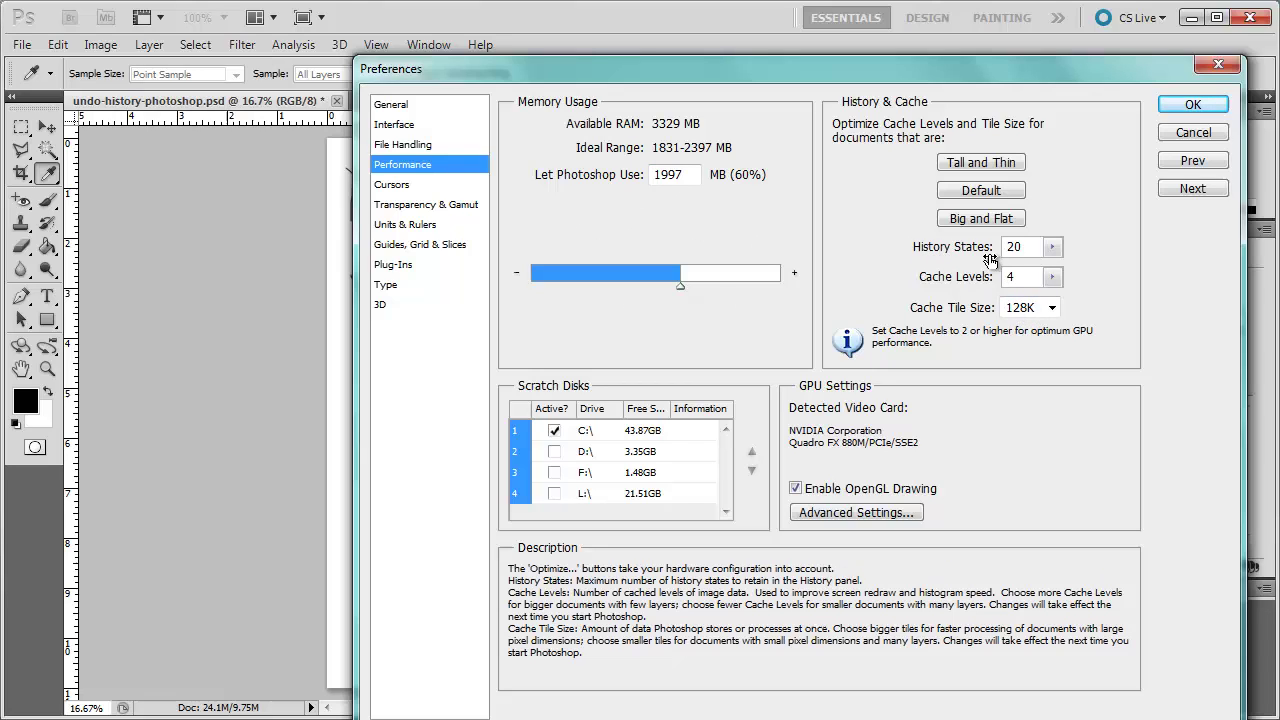
pyautogui.click(1052, 247)
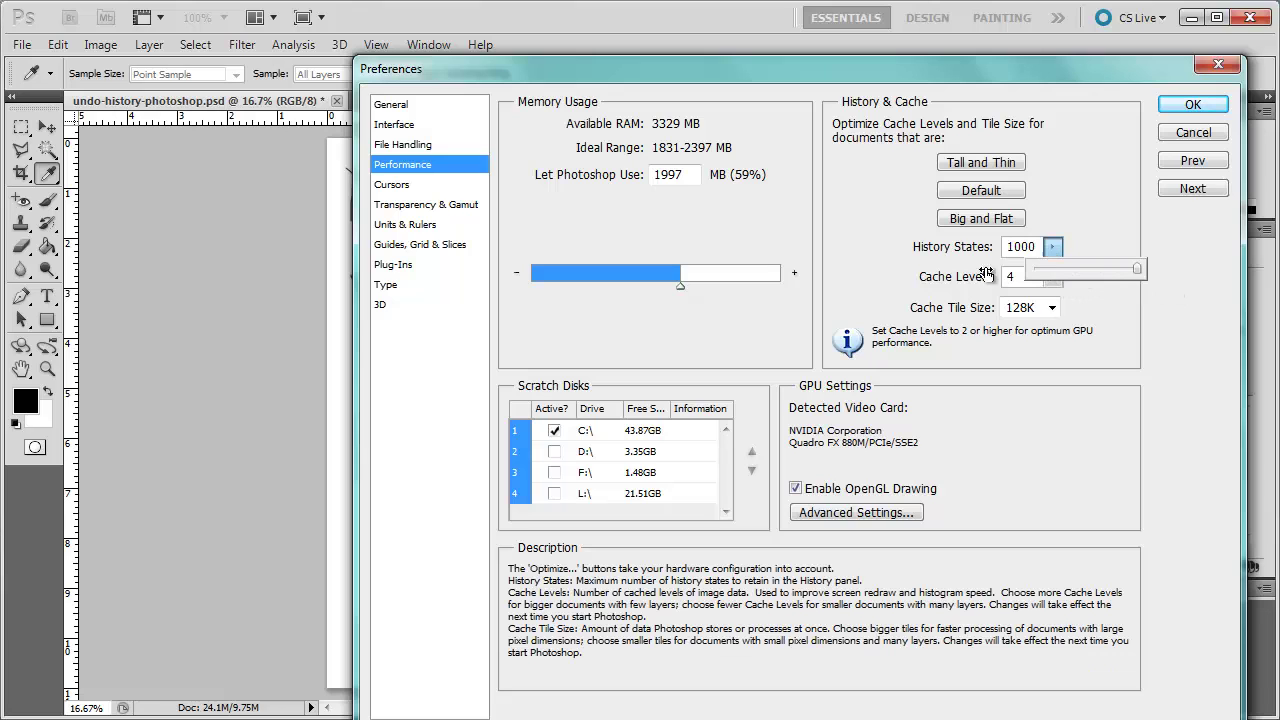
pyautogui.moveTo(1014, 71); pyautogui.dragTo(560, 76)
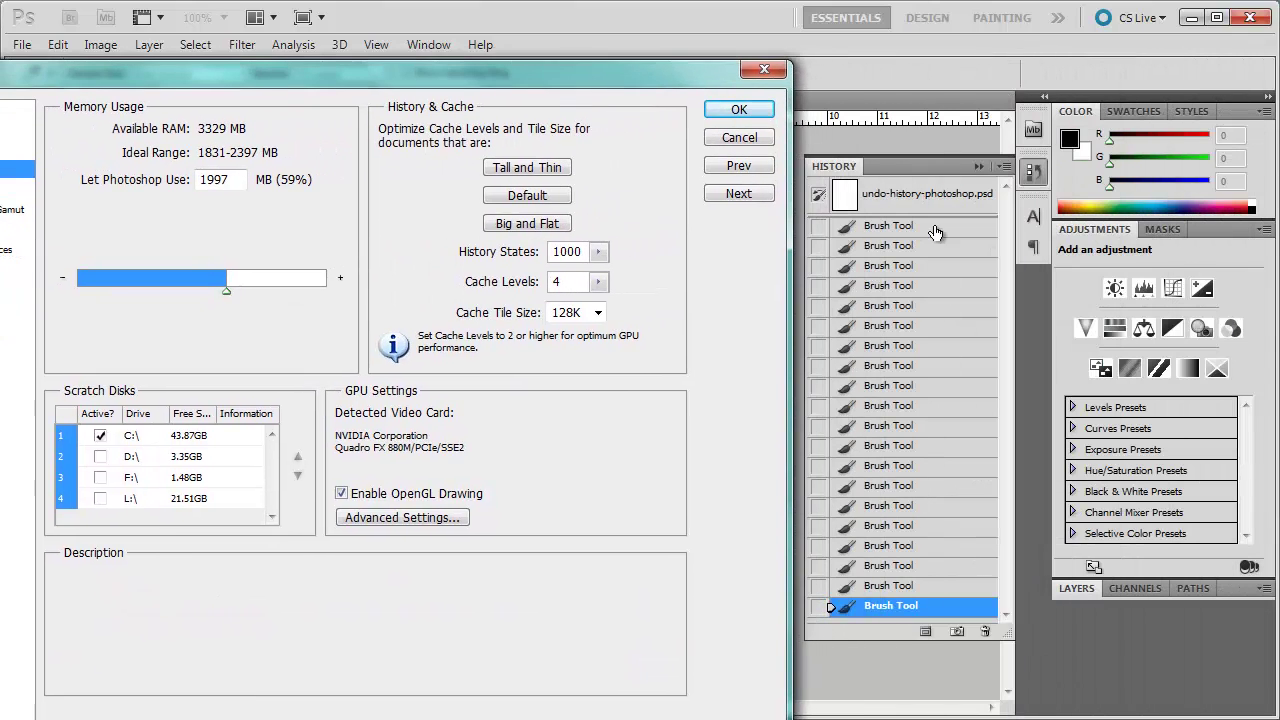
pyautogui.click(739, 109)
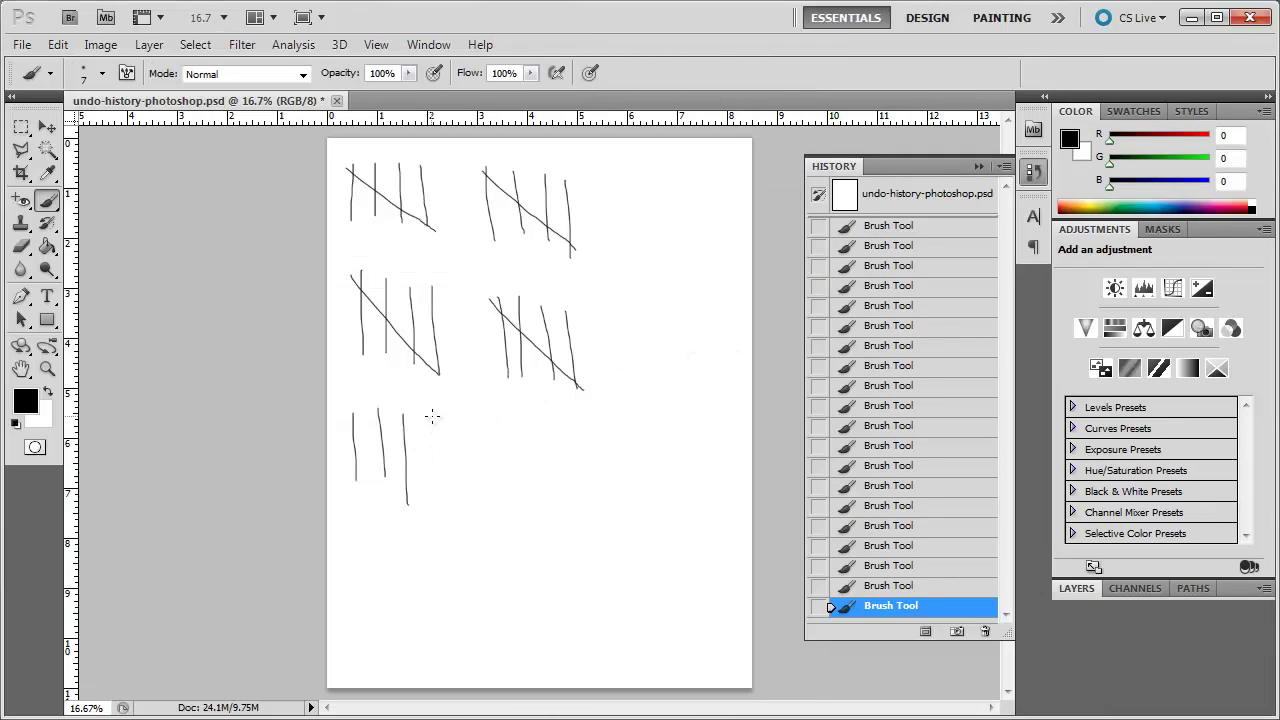
# Paint two more crossed tally groups in the third row
pyautogui.moveTo(432, 416); pyautogui.dragTo(434, 500)
pyautogui.moveTo(344, 402); pyautogui.dragTo(462, 508)
pyautogui.moveTo(455, 416); pyautogui.dragTo(461, 506)
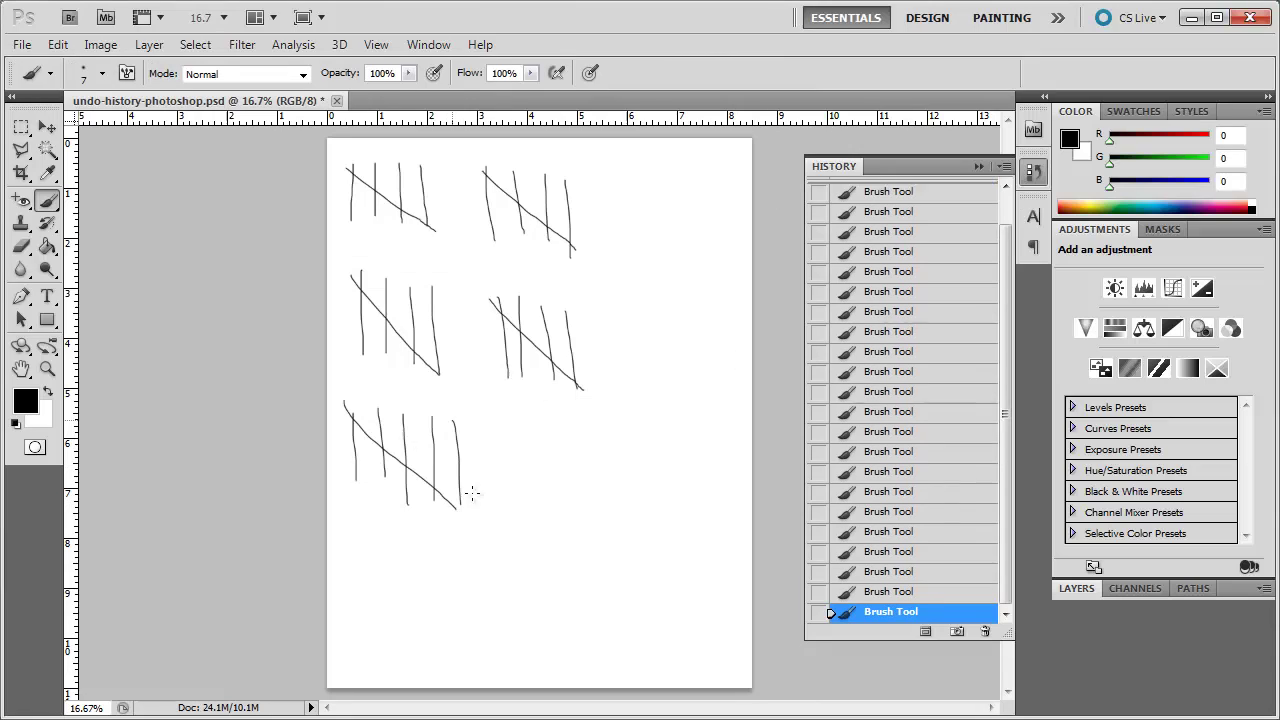
pyautogui.moveTo(496, 414); pyautogui.dragTo(498, 508)
pyautogui.moveTo(432, 434); pyautogui.dragTo(566, 505)
pyautogui.moveTo(555, 430)
pyautogui.mouseDown()
pyautogui.moveTo(557, 485)
pyautogui.moveTo(580, 433)
pyautogui.moveTo(591, 518)
pyautogui.mouseUp()
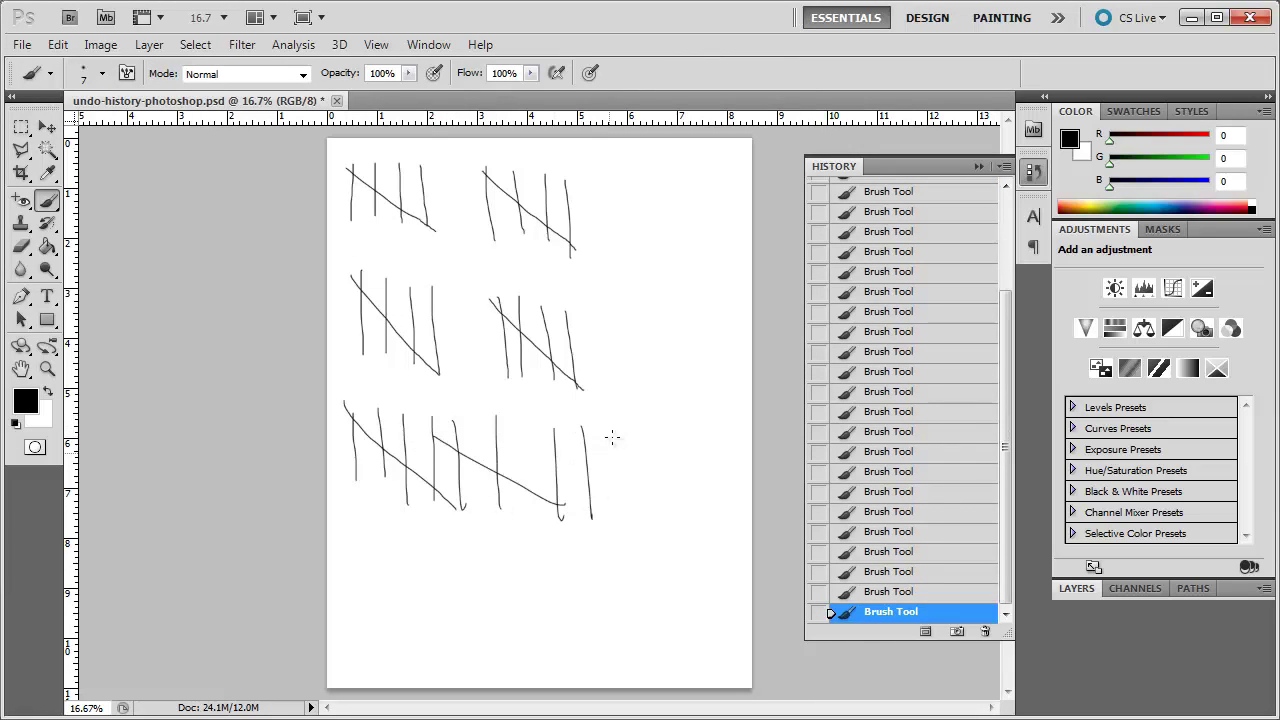
pyautogui.moveTo(613, 432)
pyautogui.mouseDown()
pyautogui.moveTo(620, 516)
pyautogui.moveTo(645, 525)
pyautogui.mouseUp()
pyautogui.moveTo(549, 435); pyautogui.dragTo(655, 512)
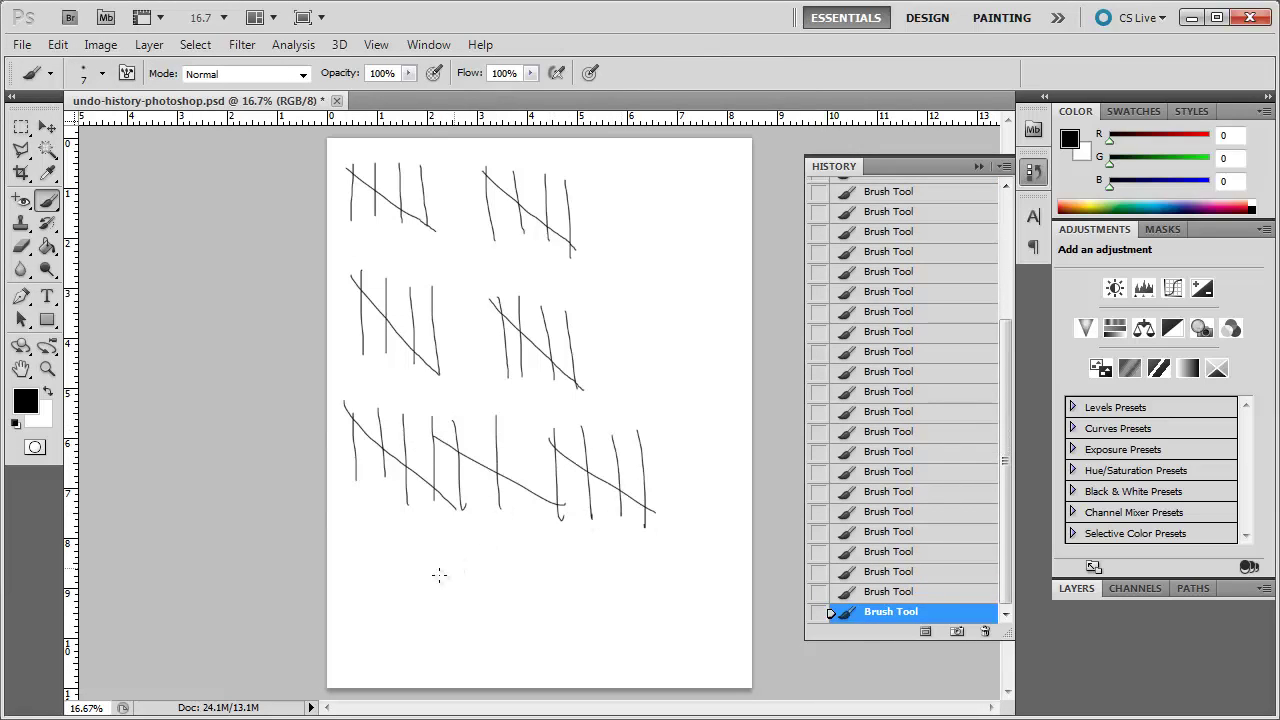
# Paint crossed tally groups in a new bottom row
pyautogui.moveTo(362, 614); pyautogui.dragTo(362, 620)
pyautogui.moveTo(386, 542)
pyautogui.mouseDown()
pyautogui.moveTo(391, 620)
pyautogui.moveTo(417, 622)
pyautogui.mouseUp()
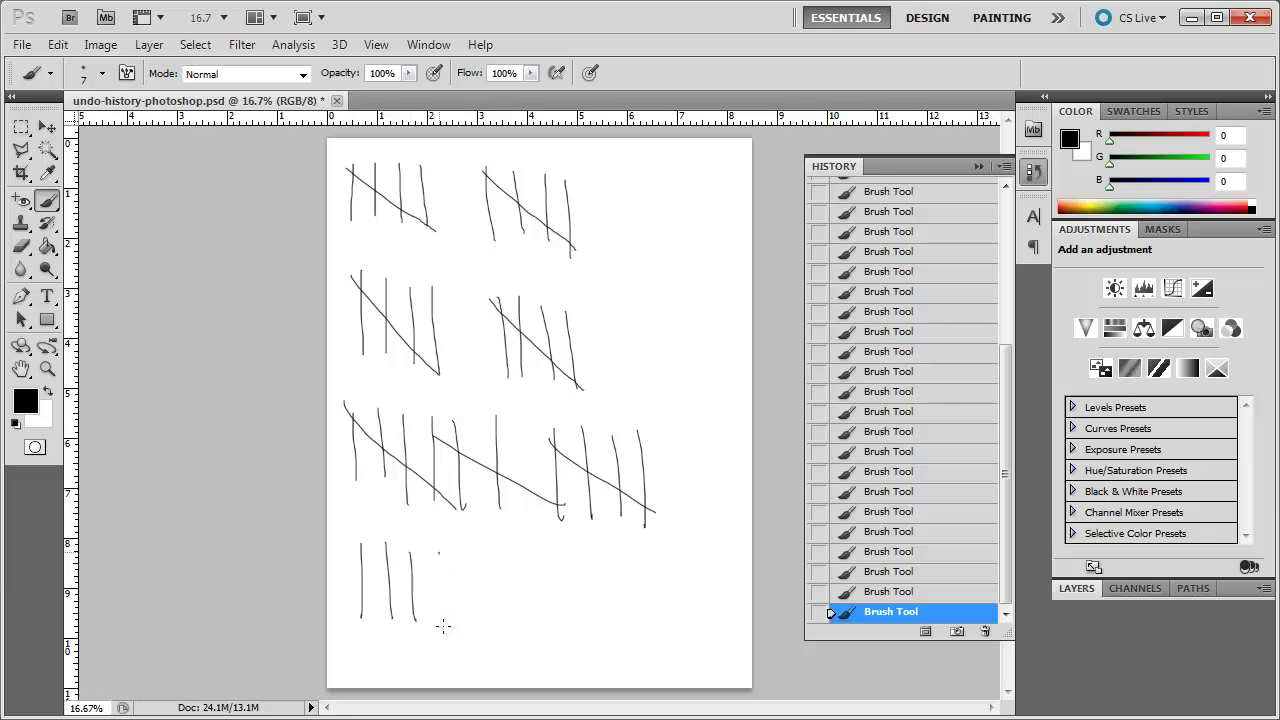
pyautogui.moveTo(440, 550)
pyautogui.mouseDown()
pyautogui.moveTo(443, 625)
pyautogui.moveTo(476, 622)
pyautogui.mouseUp()
pyautogui.moveTo(370, 545); pyautogui.dragTo(457, 634)
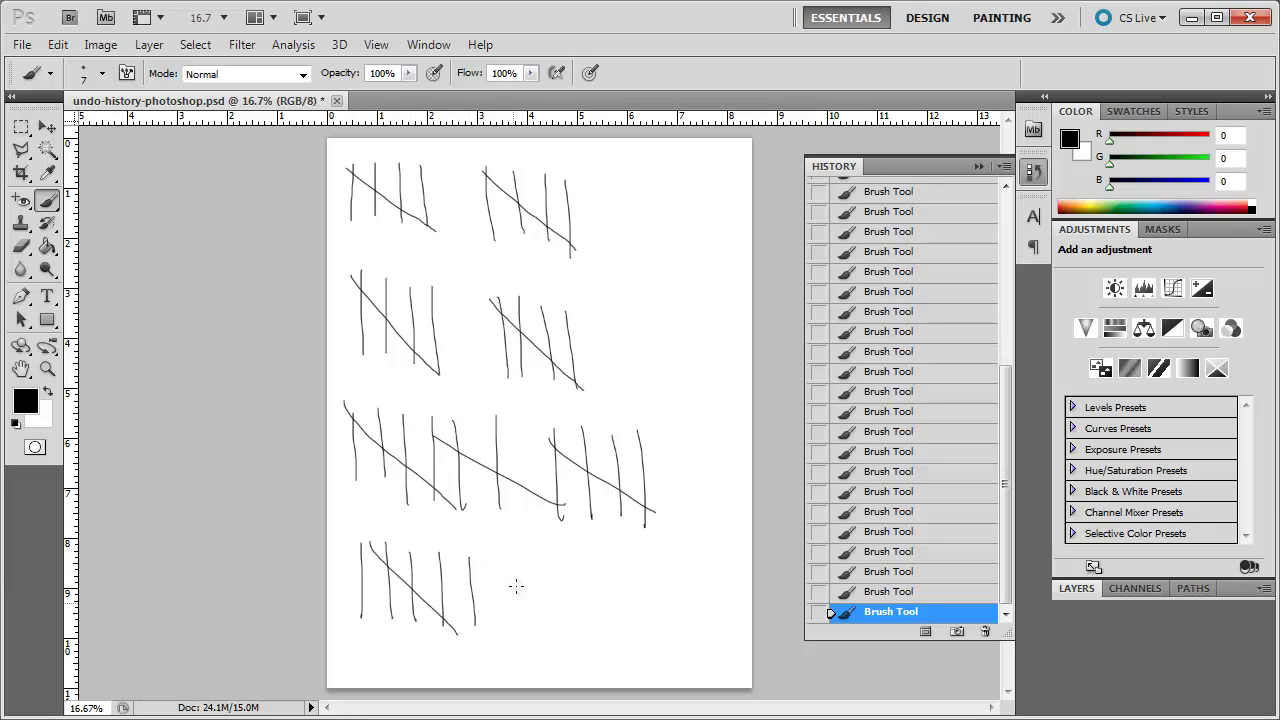
pyautogui.moveTo(488, 555)
pyautogui.mouseDown()
pyautogui.moveTo(490, 652)
pyautogui.moveTo(521, 640)
pyautogui.mouseUp()
pyautogui.moveTo(544, 557); pyautogui.dragTo(556, 632)
pyautogui.moveTo(453, 558); pyautogui.dragTo(569, 645)
pyautogui.moveTo(1000, 493)
pyautogui.mouseDown()
pyautogui.moveTo(1027, 295)
pyautogui.moveTo(1037, 529)
pyautogui.mouseUp()
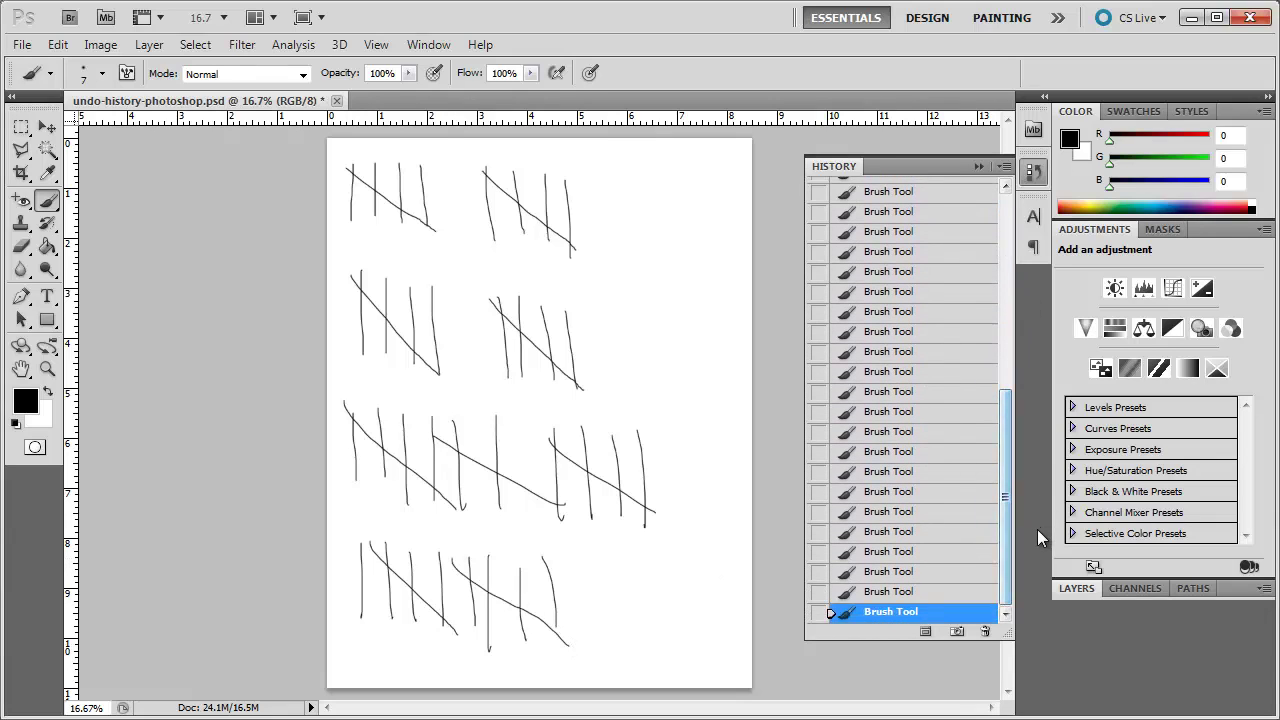
# Click back through earlier Brush Tool states in History to undo recent tally strokes
pyautogui.click(901, 548)
pyautogui.click(906, 414)
pyautogui.click(903, 334)
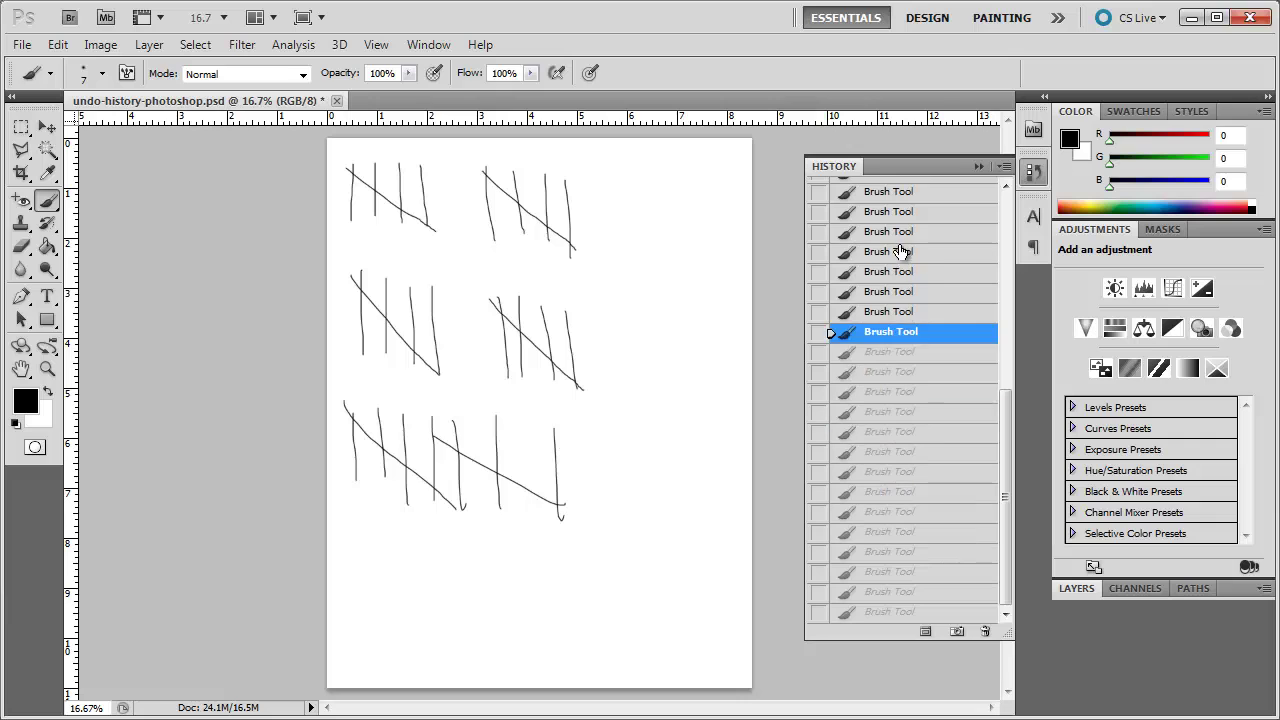
pyautogui.click(904, 236)
pyautogui.click(904, 198)
pyautogui.moveTo(1010, 424); pyautogui.dragTo(1014, 212)
# Step back to four vertical lines, then revert the file to its last saved blank state
pyautogui.click(886, 248)
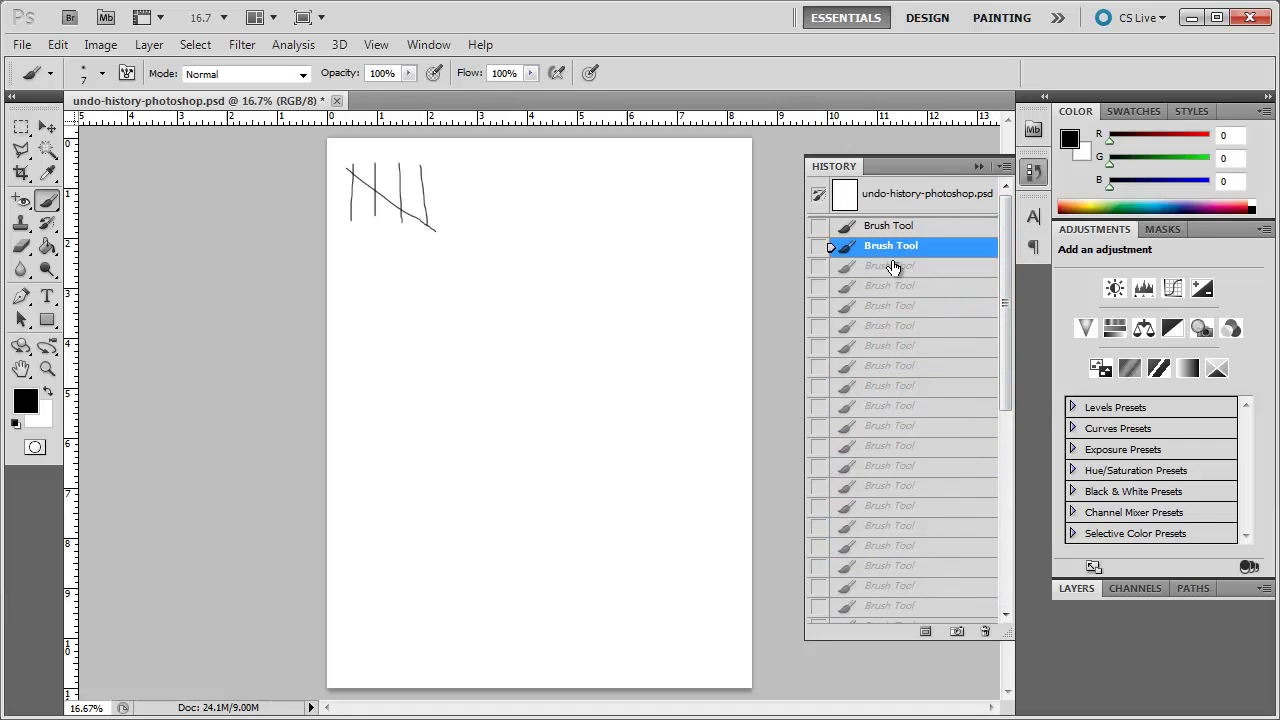
pyautogui.click(893, 228)
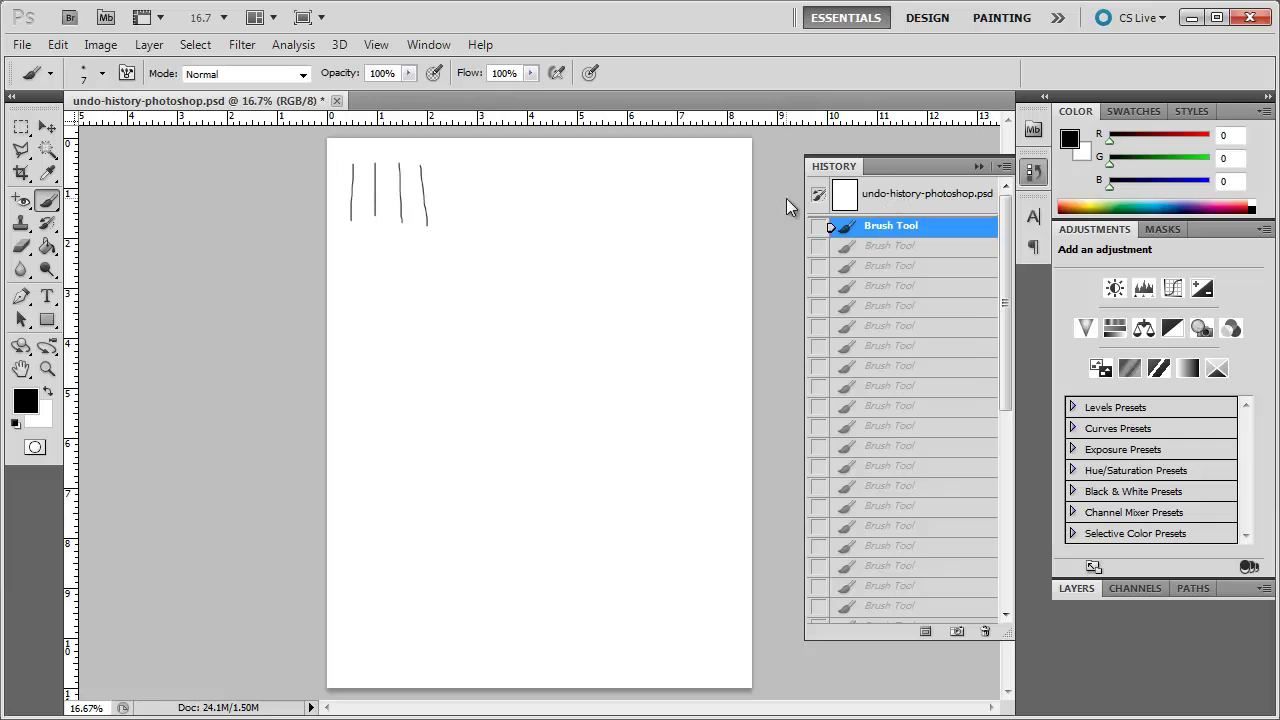
pyautogui.click(21, 45)
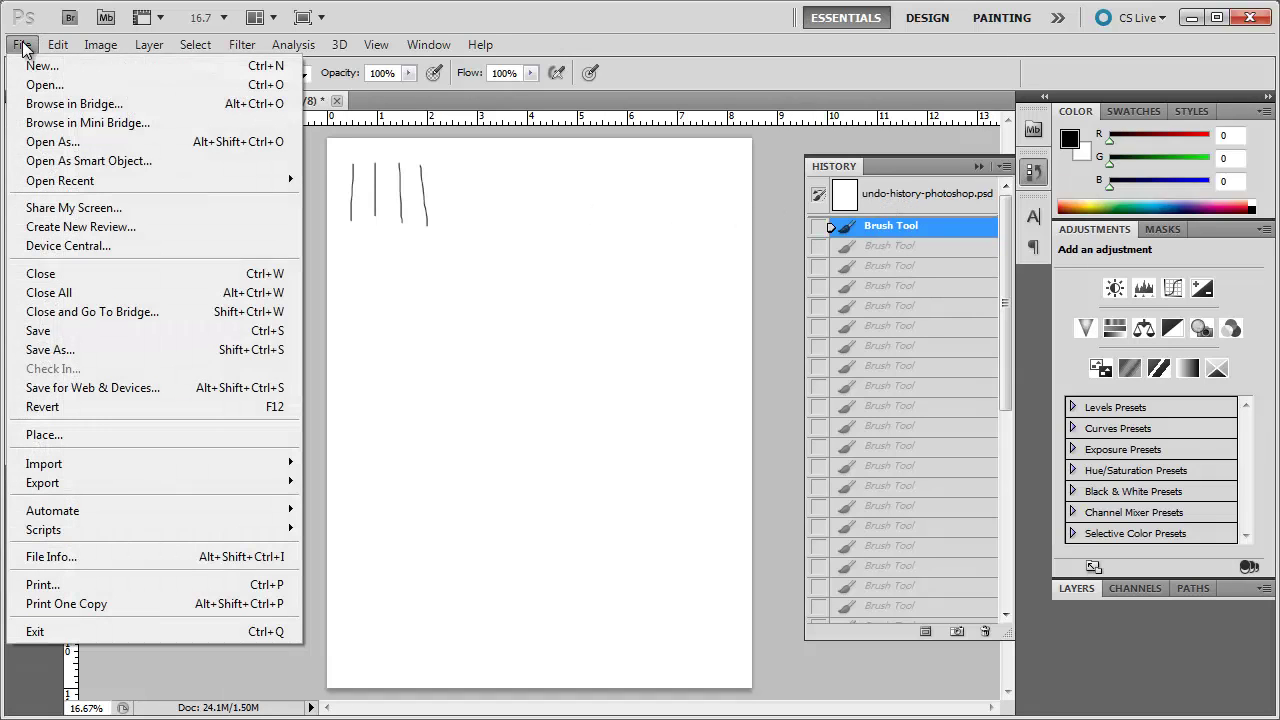
pyautogui.click(76, 407)
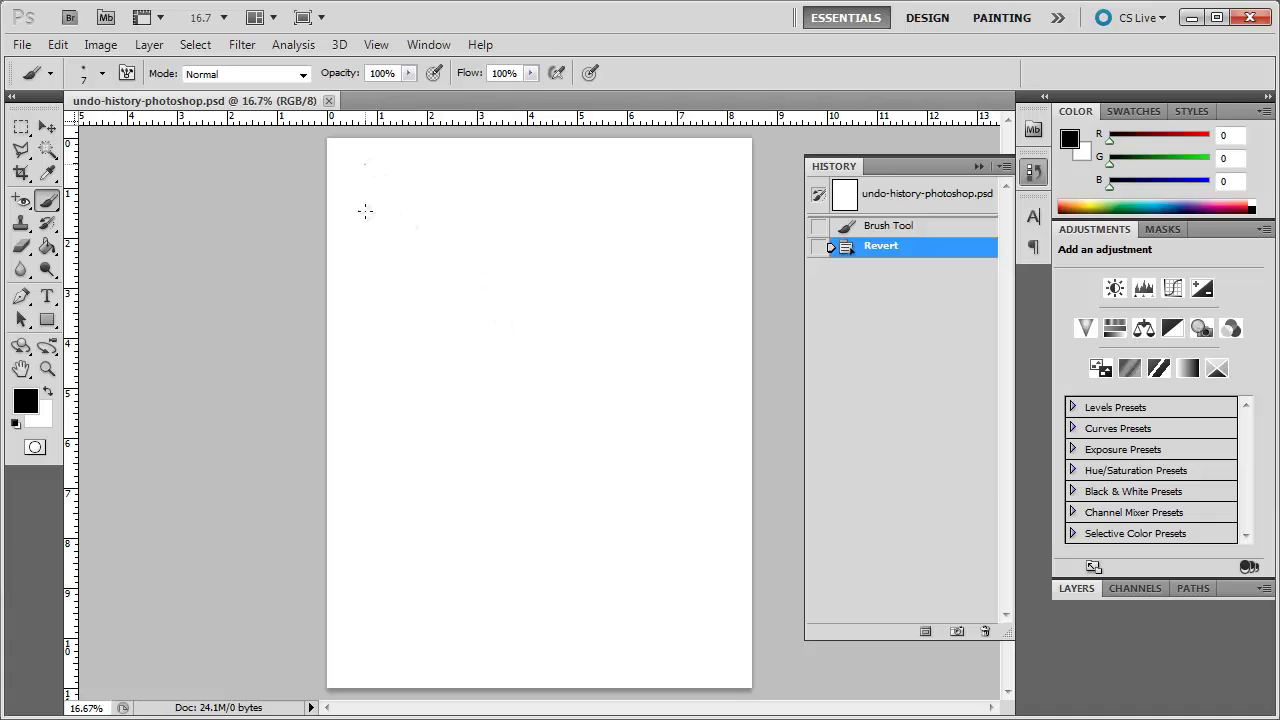
# Paint two crossed tally groups along the top of the reverted page
pyautogui.moveTo(365, 210)
pyautogui.mouseDown()
pyautogui.moveTo(365, 164)
pyautogui.moveTo(381, 212)
pyautogui.moveTo(419, 220)
pyautogui.mouseUp()
pyautogui.moveTo(435, 172)
pyautogui.mouseDown()
pyautogui.moveTo(438, 215)
pyautogui.moveTo(472, 216)
pyautogui.mouseUp()
pyautogui.moveTo(492, 172); pyautogui.dragTo(494, 218)
pyautogui.moveTo(428, 174); pyautogui.dragTo(505, 218)
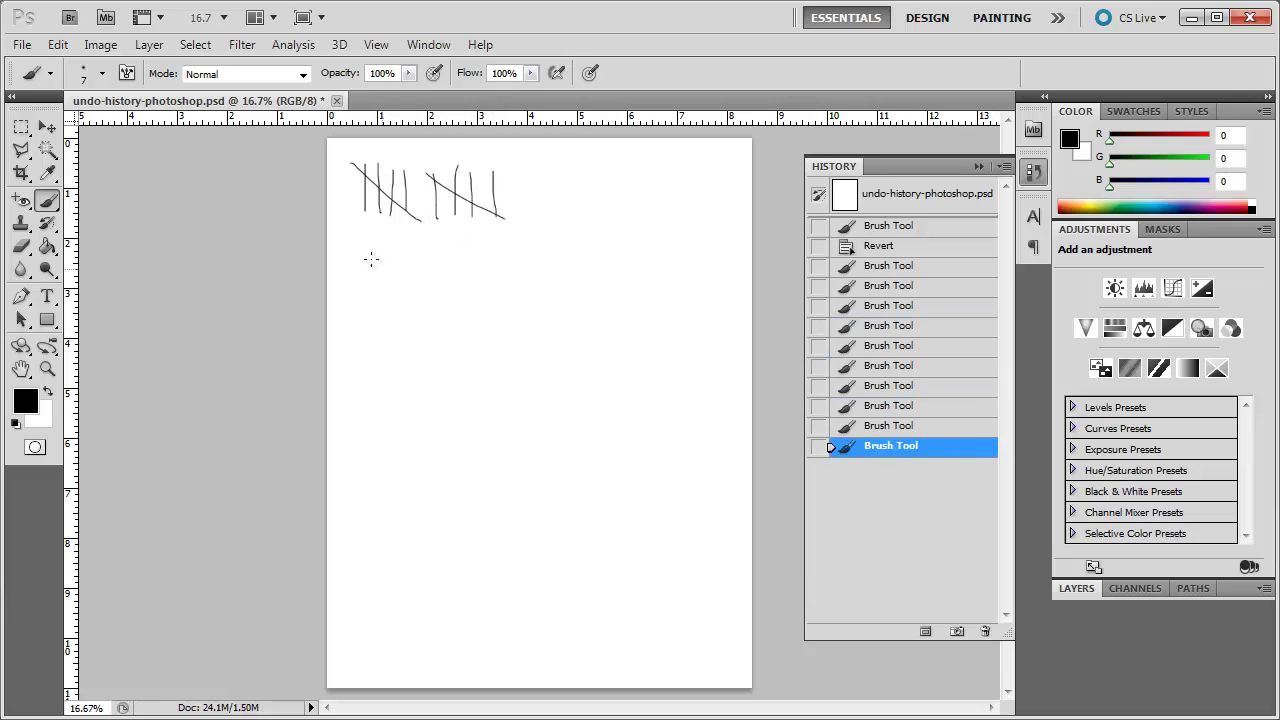
# Paint two more crossed tally groups in the second row
pyautogui.moveTo(363, 237)
pyautogui.mouseDown()
pyautogui.moveTo(369, 288)
pyautogui.moveTo(378, 262)
pyautogui.moveTo(383, 294)
pyautogui.moveTo(398, 295)
pyautogui.mouseUp()
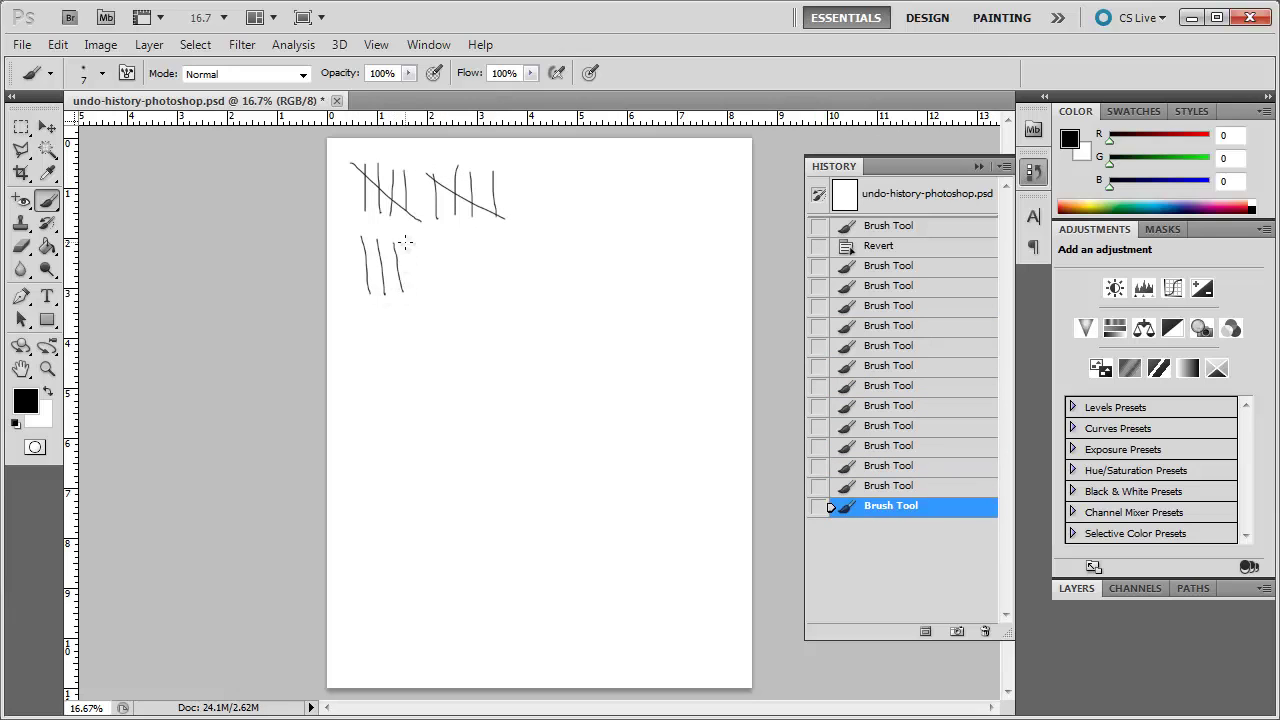
pyautogui.moveTo(406, 240); pyautogui.dragTo(414, 296)
pyautogui.moveTo(350, 238); pyautogui.dragTo(414, 294)
pyautogui.moveTo(449, 238)
pyautogui.mouseDown()
pyautogui.moveTo(453, 300)
pyautogui.moveTo(473, 306)
pyautogui.mouseUp()
pyautogui.moveTo(484, 248)
pyautogui.mouseDown()
pyautogui.moveTo(490, 304)
pyautogui.moveTo(509, 303)
pyautogui.mouseUp()
pyautogui.moveTo(440, 242); pyautogui.dragTo(507, 302)
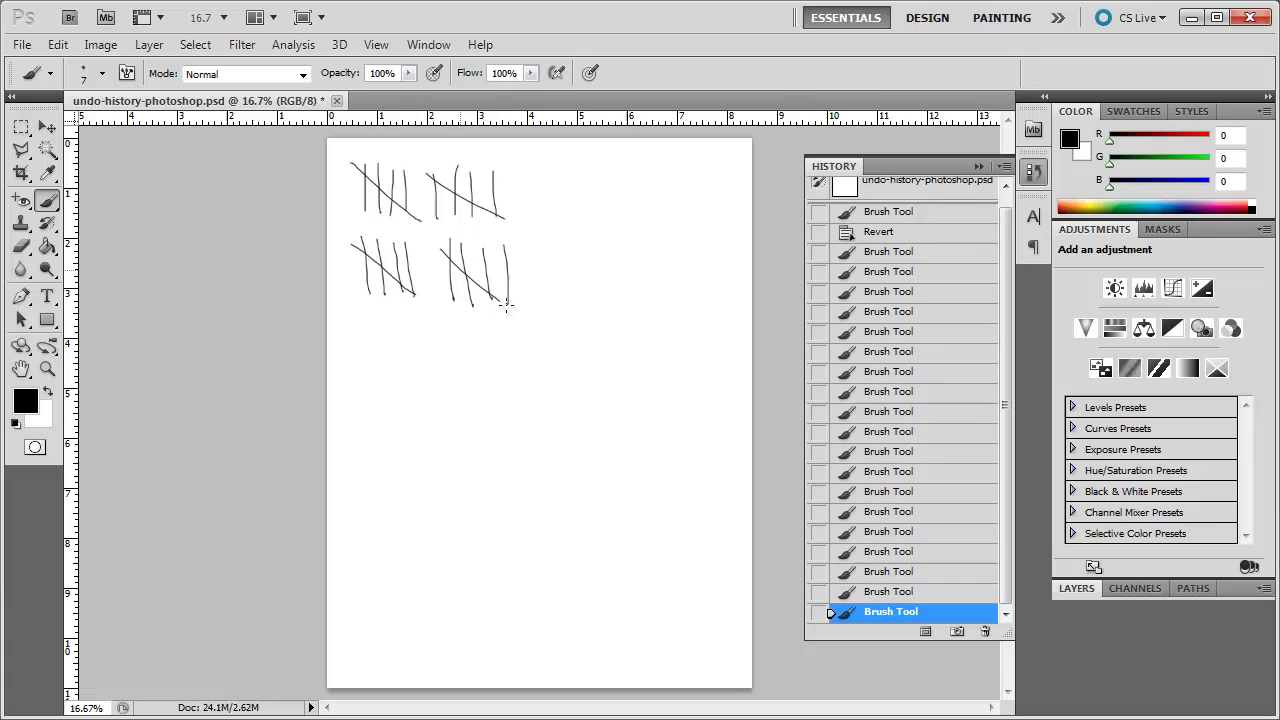
# Add third-row tally groups, then drag the History marker up to undo most strokes
pyautogui.moveTo(389, 327)
pyautogui.mouseDown()
pyautogui.moveTo(392, 374)
pyautogui.moveTo(411, 375)
pyautogui.mouseUp()
pyautogui.moveTo(429, 322); pyautogui.dragTo(436, 384)
pyautogui.moveTo(366, 330); pyautogui.dragTo(432, 370)
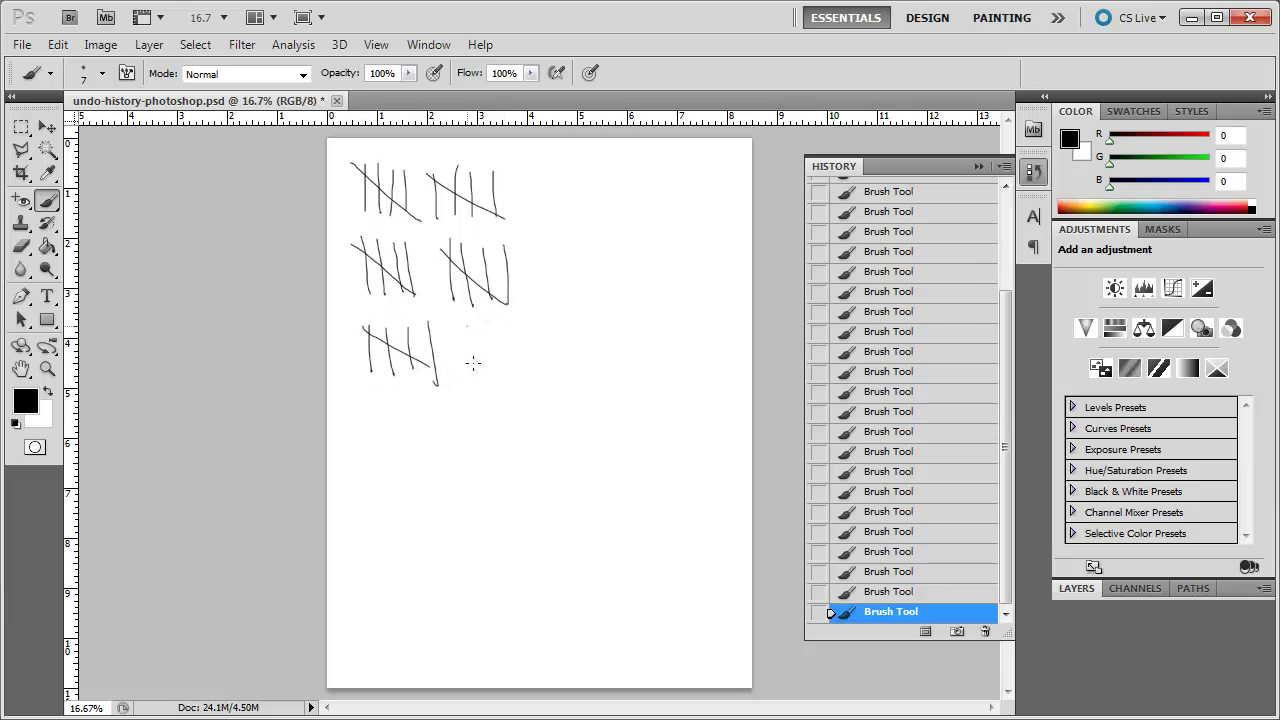
pyautogui.moveTo(467, 326)
pyautogui.mouseDown()
pyautogui.moveTo(476, 385)
pyautogui.moveTo(505, 393)
pyautogui.mouseUp()
pyautogui.moveTo(510, 339); pyautogui.dragTo(522, 388)
pyautogui.moveTo(537, 321); pyautogui.dragTo(542, 388)
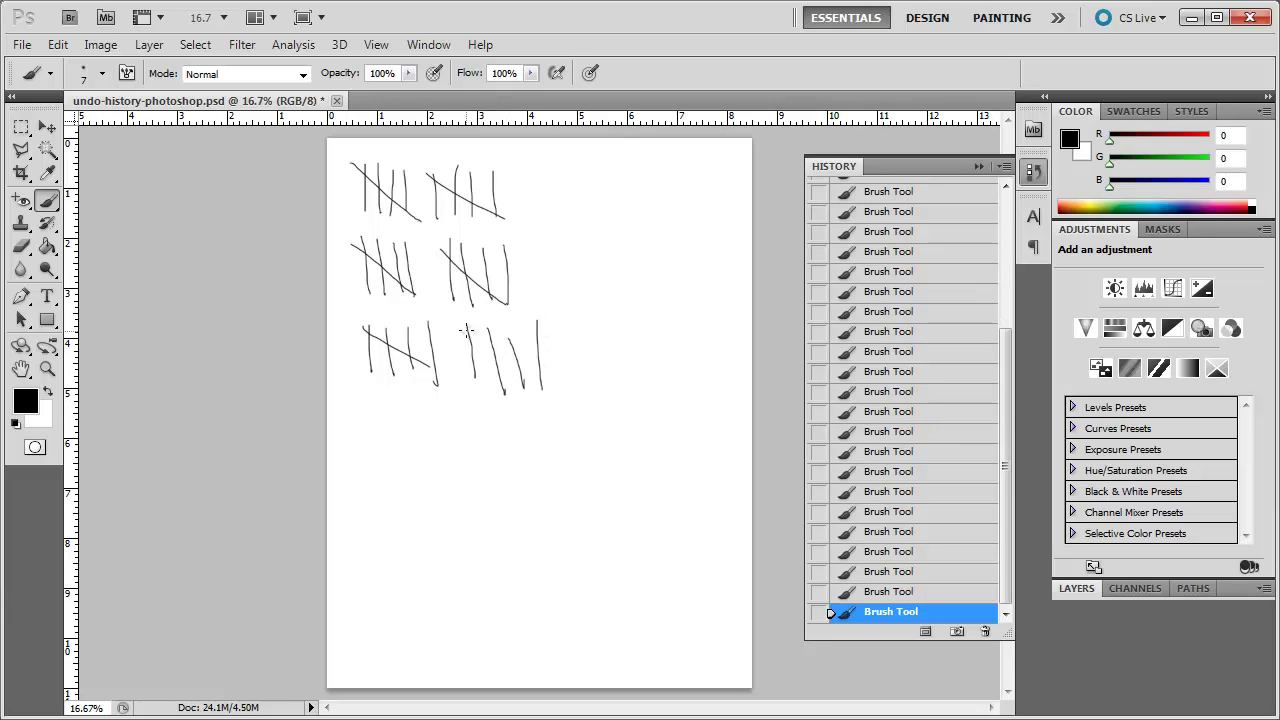
pyautogui.moveTo(466, 330); pyautogui.dragTo(543, 390)
pyautogui.moveTo(905, 597)
pyautogui.mouseDown()
pyautogui.moveTo(903, 207)
pyautogui.moveTo(929, 220)
pyautogui.mouseUp()
# Click back through Brush Tool states to the Revert state in History, blanking the page
pyautogui.moveTo(1004, 356); pyautogui.dragTo(1008, 212)
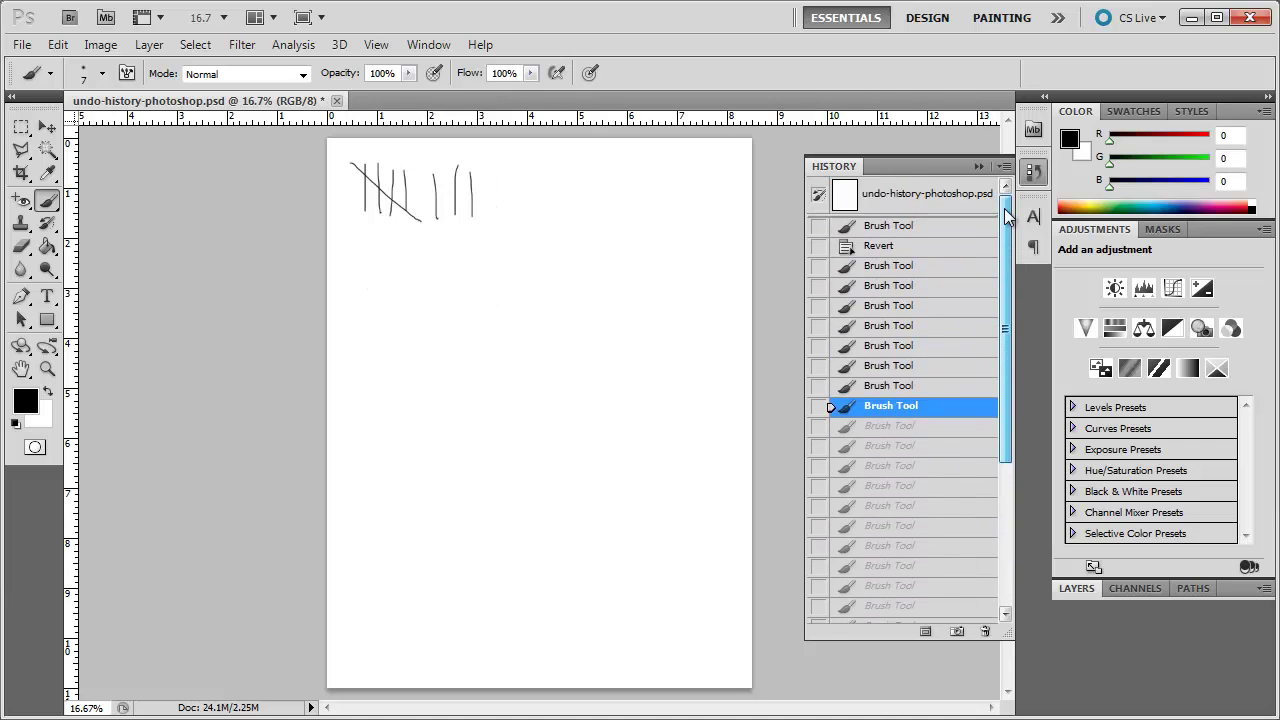
pyautogui.click(875, 345)
pyautogui.click(889, 265)
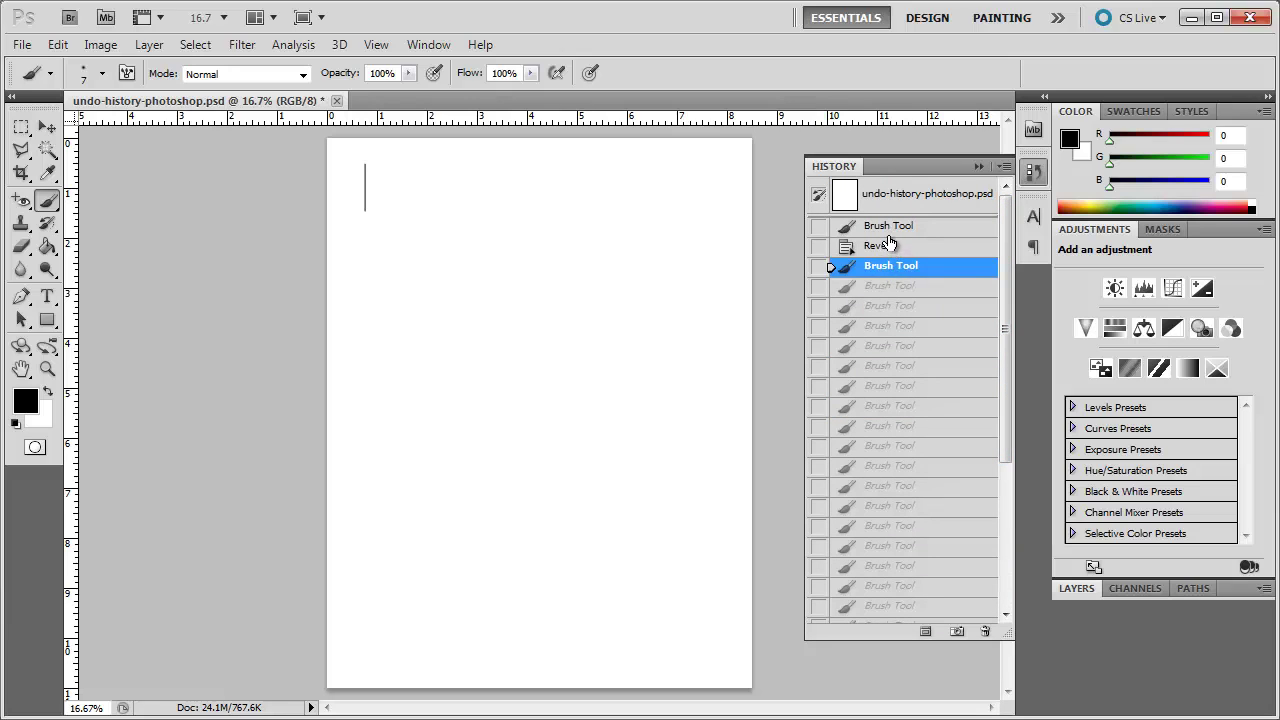
pyautogui.click(889, 227)
pyautogui.click(889, 245)
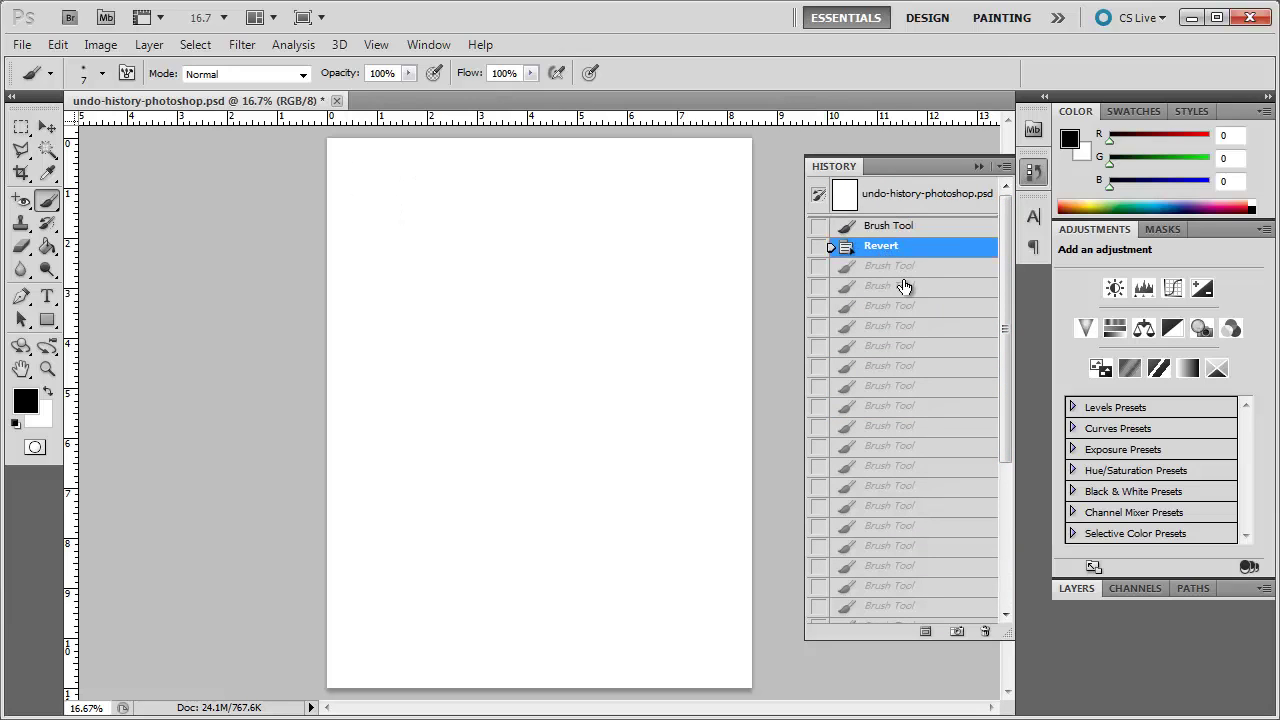